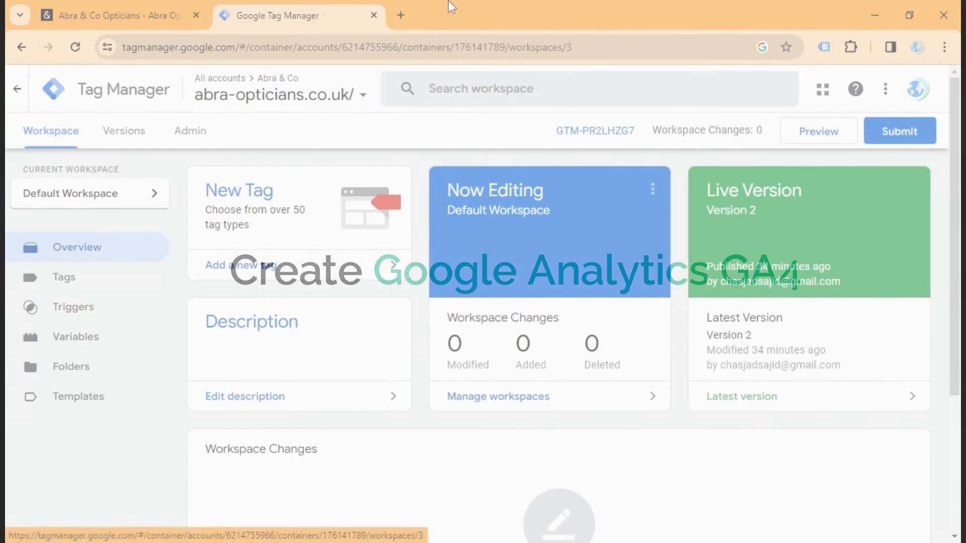
Search Google for "google analytics" in a new browser tab and open the Analytics sign-up from its official product page
{"action": "left_click", "coordinate": [400, 15]}
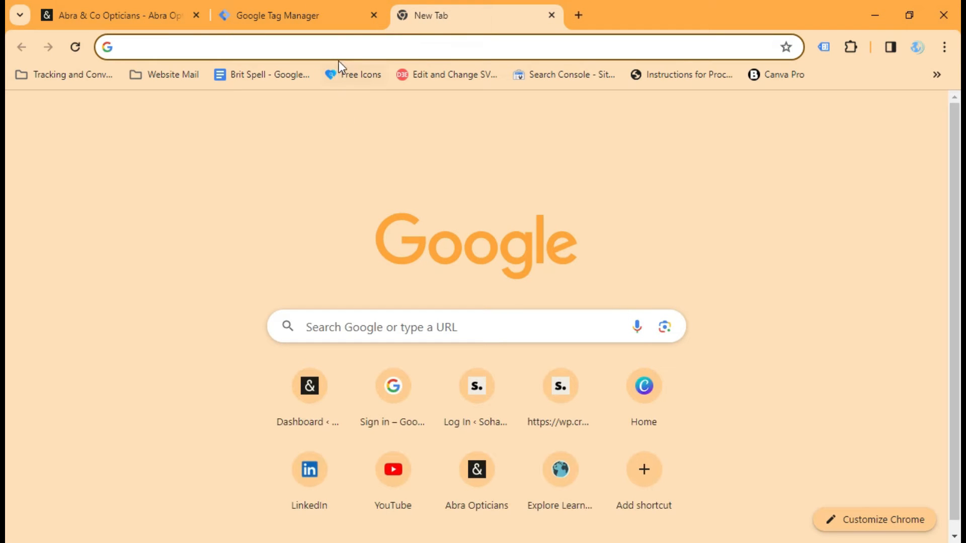
{"action": "type", "text": "google a"}
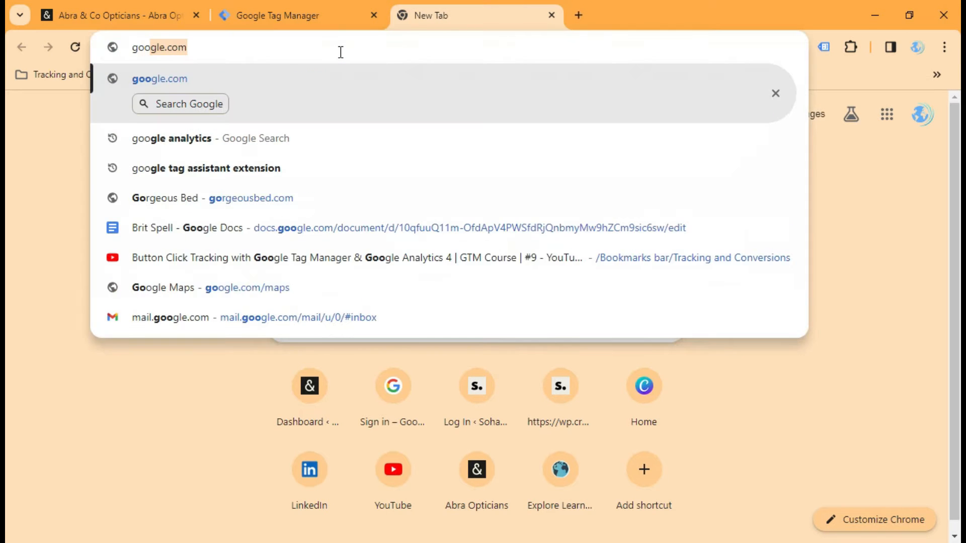
{"action": "key", "text": "Return"}
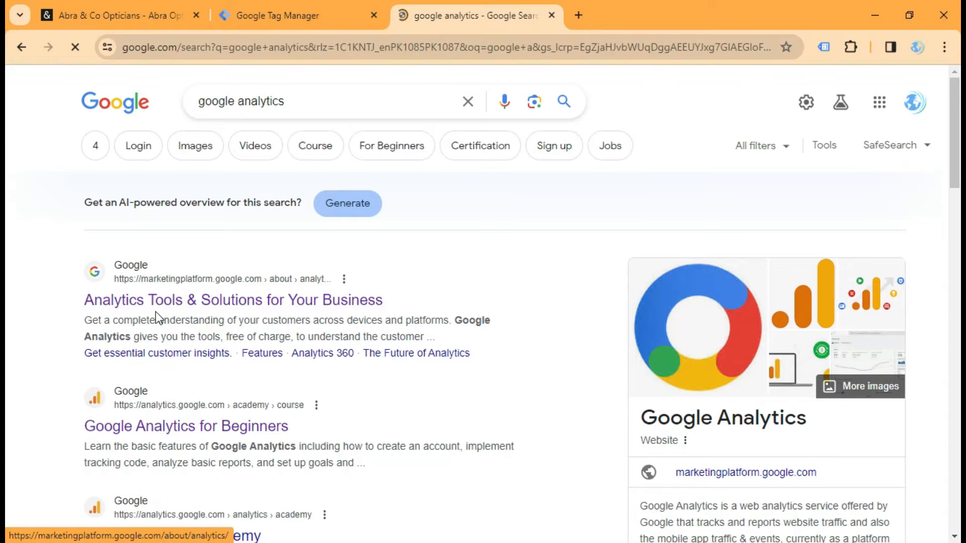
{"action": "left_click", "coordinate": [248, 297]}
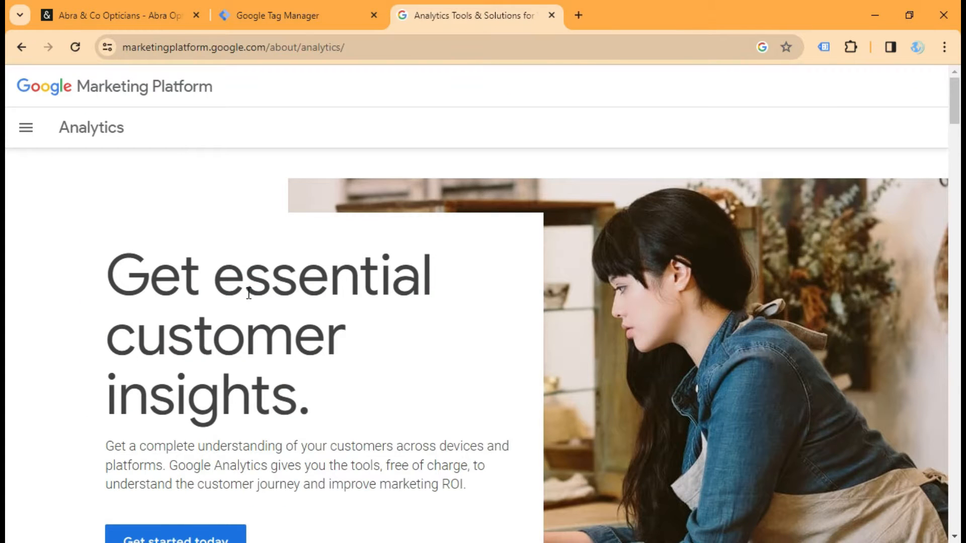
{"action": "scroll", "coordinate": [248, 293], "scroll_direction": "down", "scroll_amount": 2}
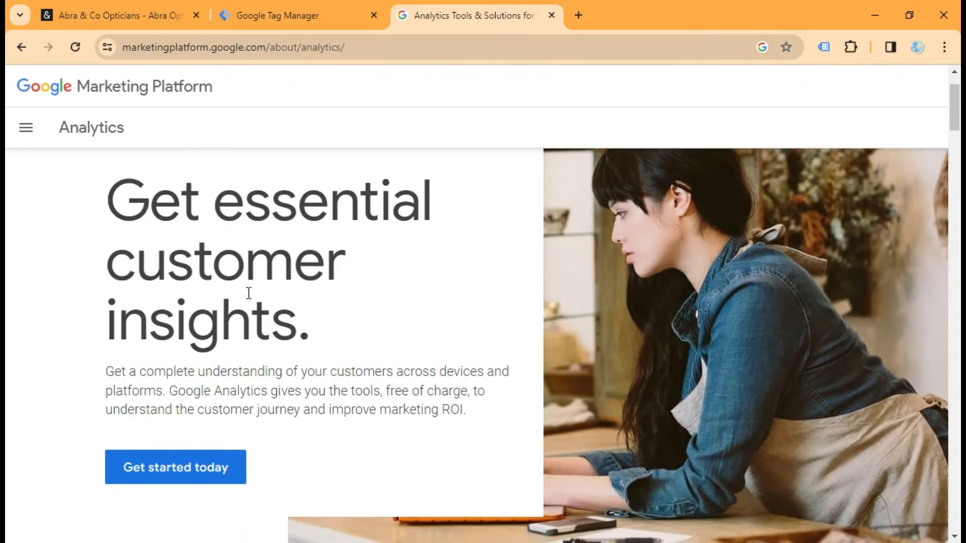
{"action": "left_click", "coordinate": [162, 478]}
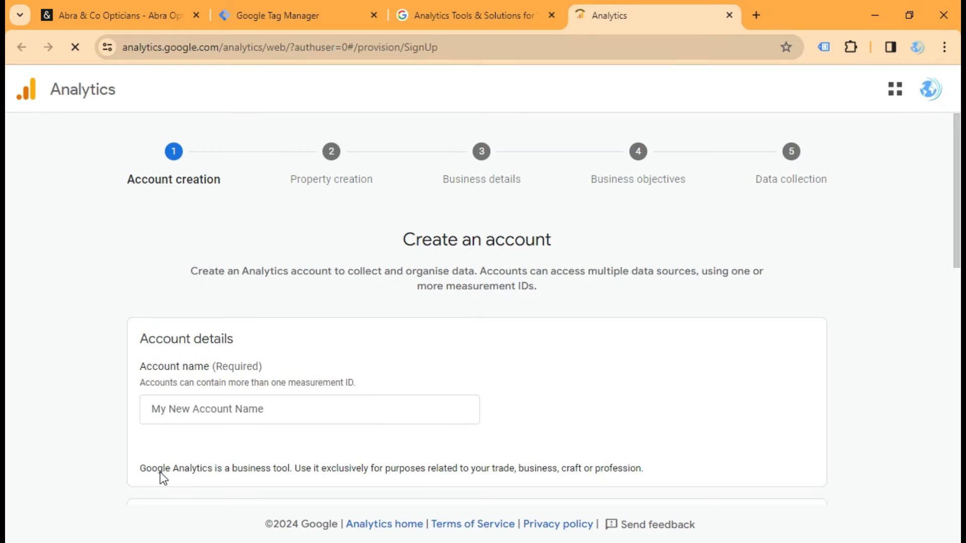
Set the new Analytics account's name to "Abra & Co.", checking the business name on the opticians' website
{"action": "scroll", "coordinate": [126, 374], "scroll_direction": "down", "scroll_amount": 2}
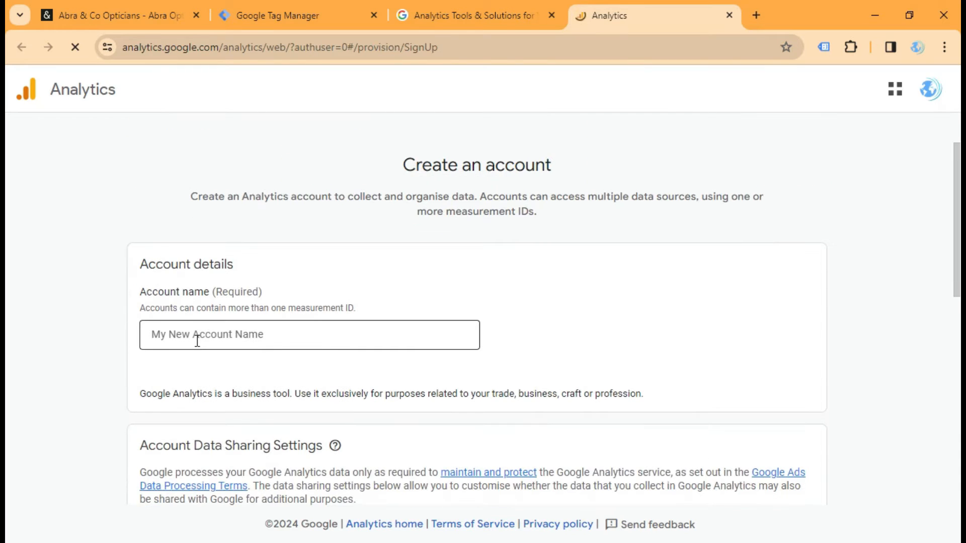
{"action": "left_click", "coordinate": [181, 326]}
{"action": "left_click", "coordinate": [171, 15]}
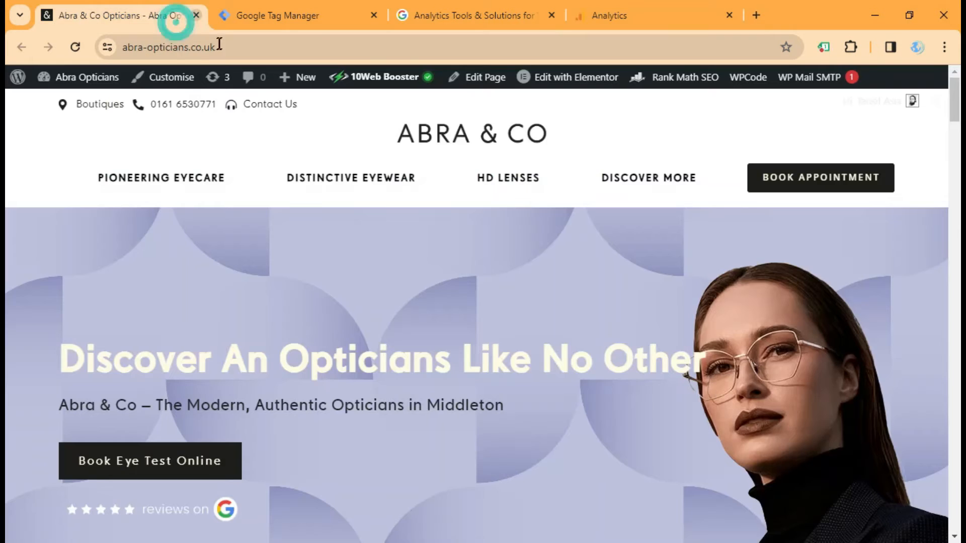
{"action": "left_click", "coordinate": [653, 10]}
{"action": "type", "text": "Abra & Co."}
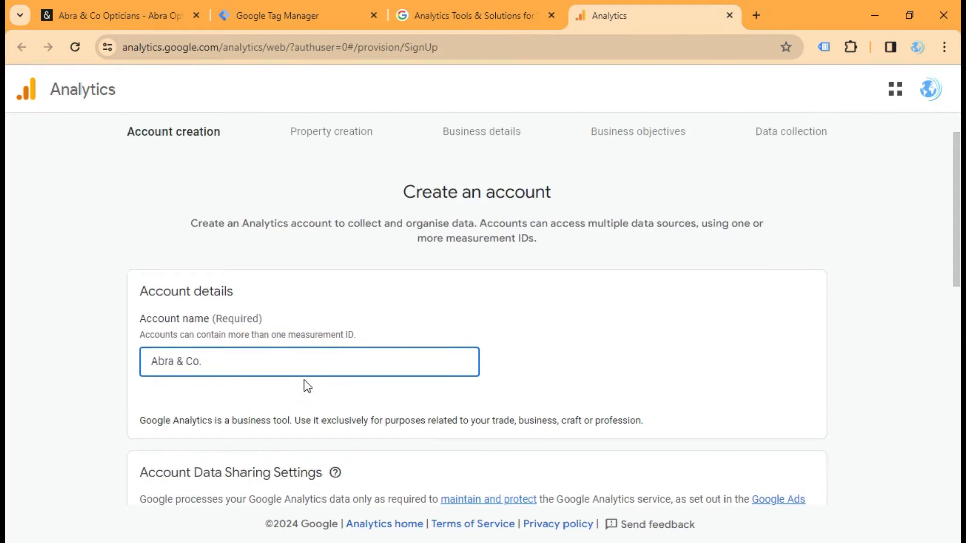
Enable data sharing with Google products and services for the account and proceed to property creation
{"action": "scroll", "coordinate": [304, 379], "scroll_direction": "down", "scroll_amount": 5}
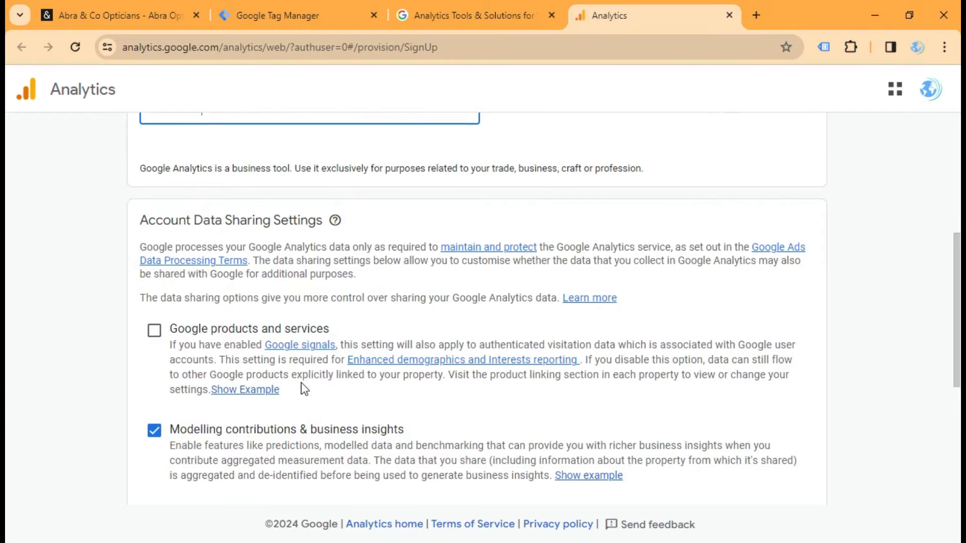
{"action": "left_click", "coordinate": [154, 258]}
{"action": "scroll", "coordinate": [156, 254], "scroll_direction": "down", "scroll_amount": 5}
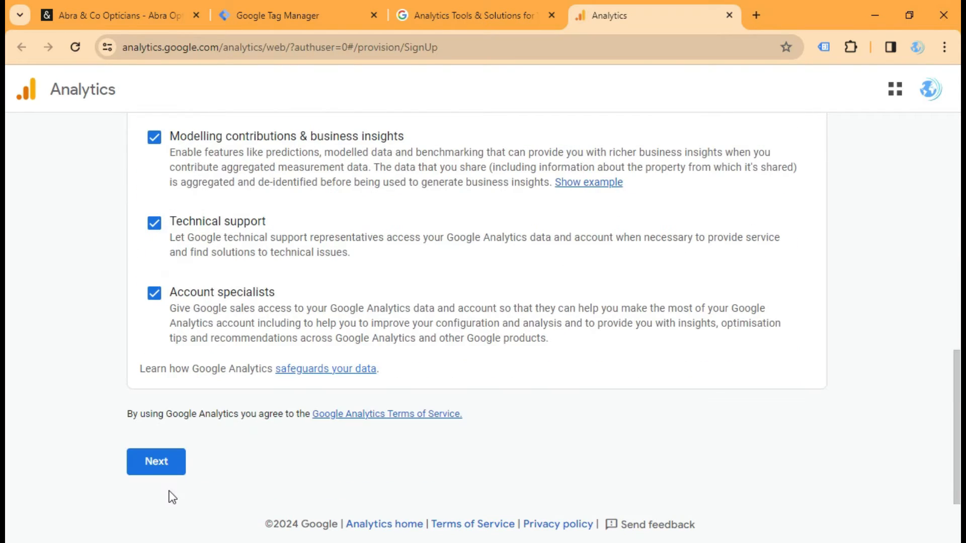
{"action": "left_click", "coordinate": [164, 461]}
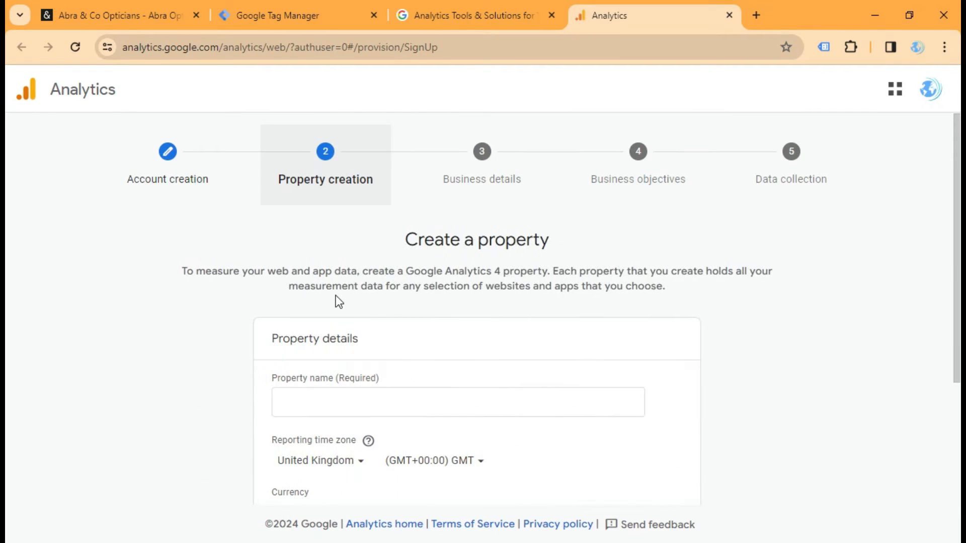
Name the new property "Abra & Co. GA4" and review its reporting time zone and currency
{"action": "scroll", "coordinate": [271, 391], "scroll_direction": "down", "scroll_amount": 2}
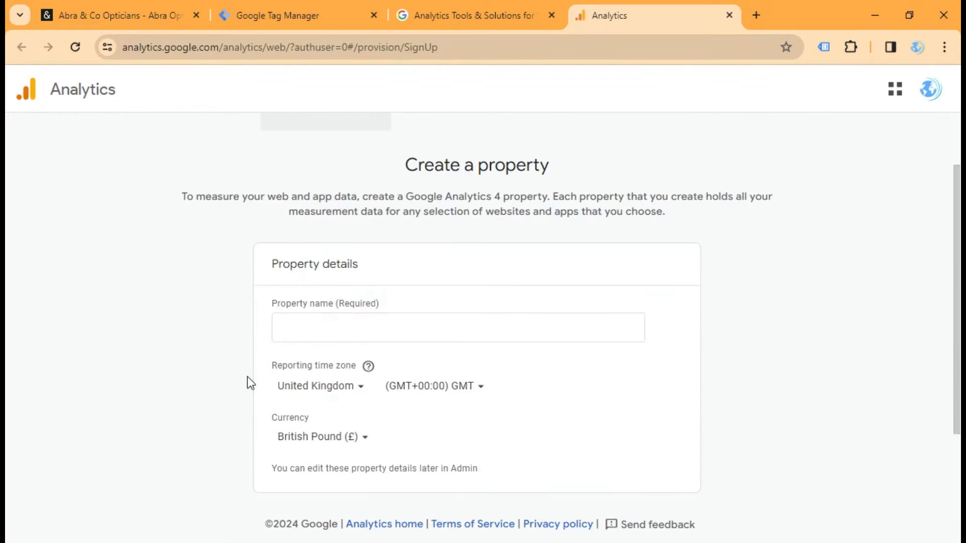
{"action": "left_click", "coordinate": [375, 327]}
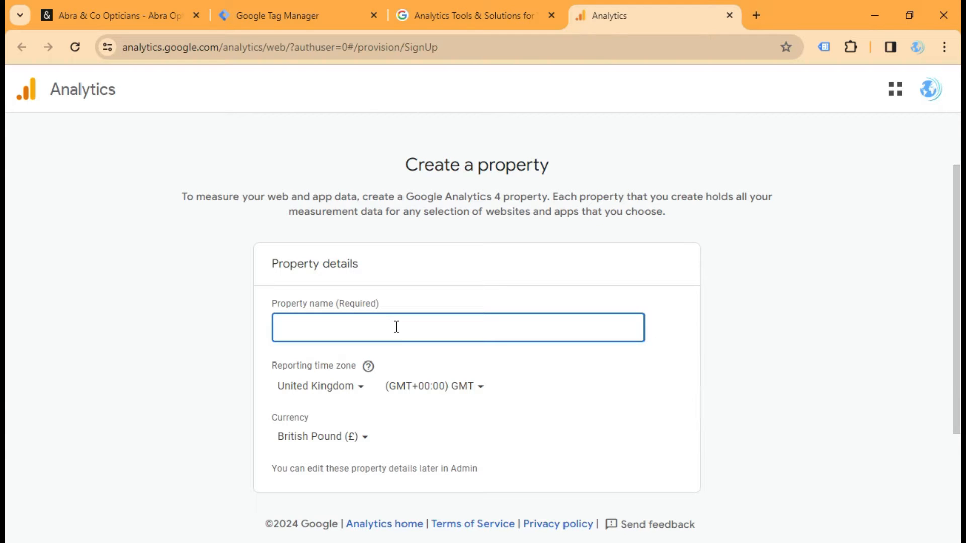
{"action": "type", "text": "Abra & Co. GA4"}
{"action": "scroll", "coordinate": [346, 372], "scroll_direction": "up", "scroll_amount": 1}
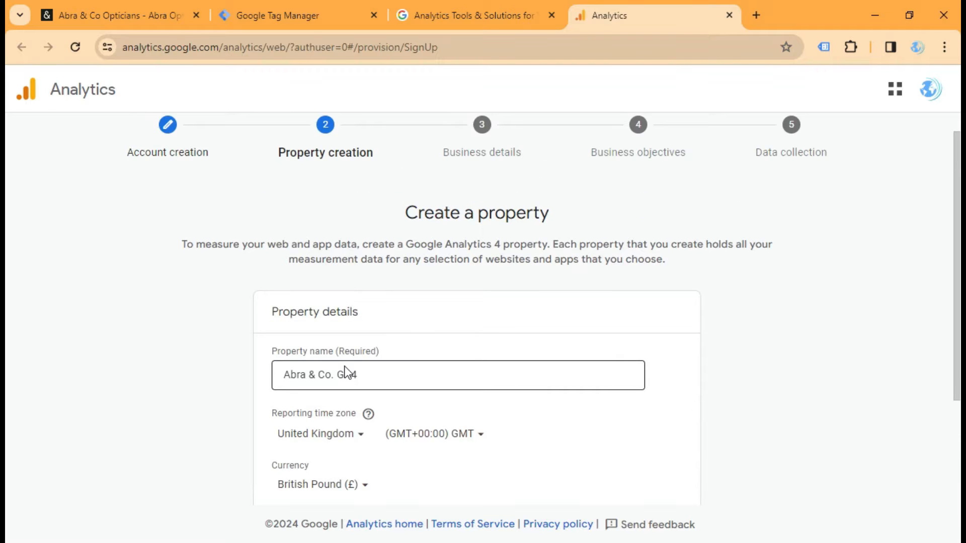
{"action": "scroll", "coordinate": [345, 372], "scroll_direction": "down", "scroll_amount": 3}
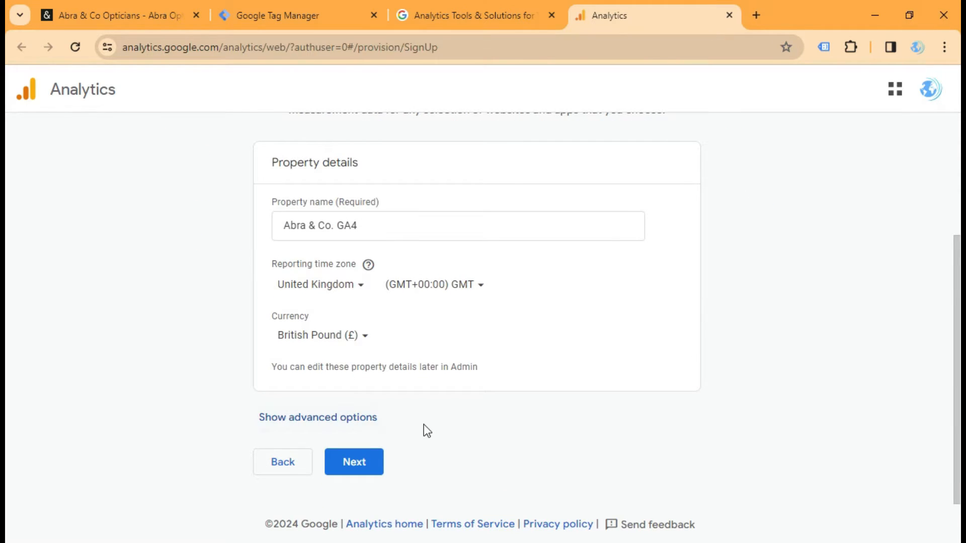
Review the property's advanced options without enabling a Universal Analytics property, and proceed to the business details
{"action": "left_click", "coordinate": [305, 430]}
{"action": "scroll", "coordinate": [328, 413], "scroll_direction": "down", "scroll_amount": 2}
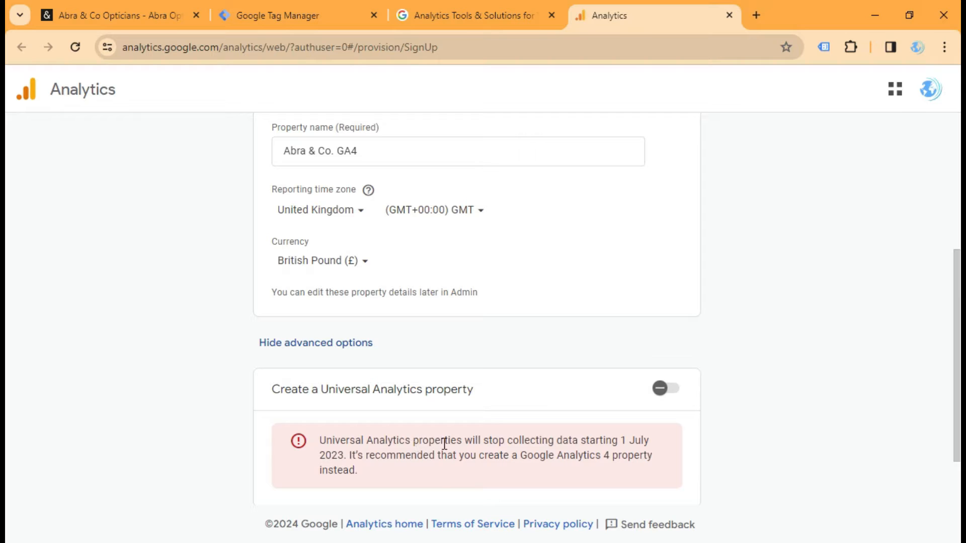
{"action": "scroll", "coordinate": [620, 455], "scroll_direction": "down", "scroll_amount": 2}
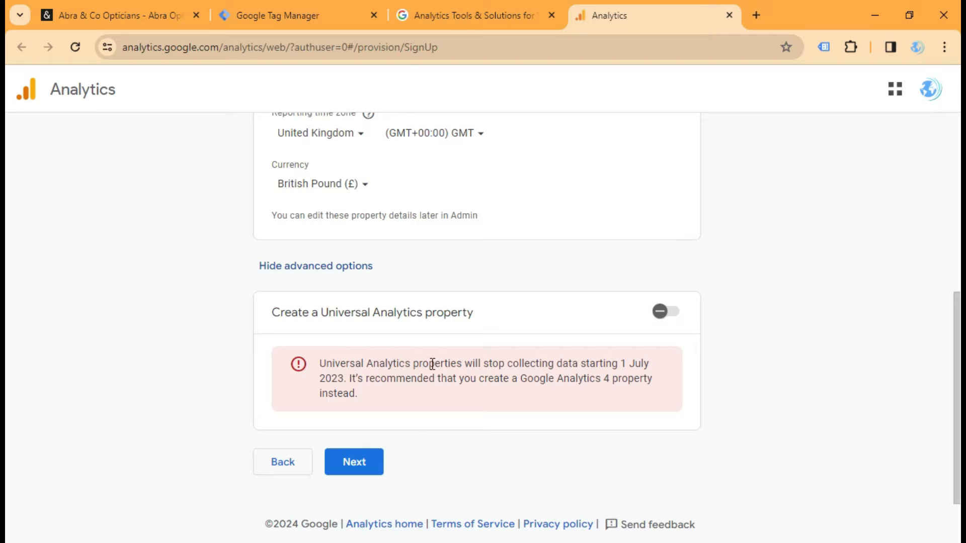
{"action": "left_click", "coordinate": [352, 458]}
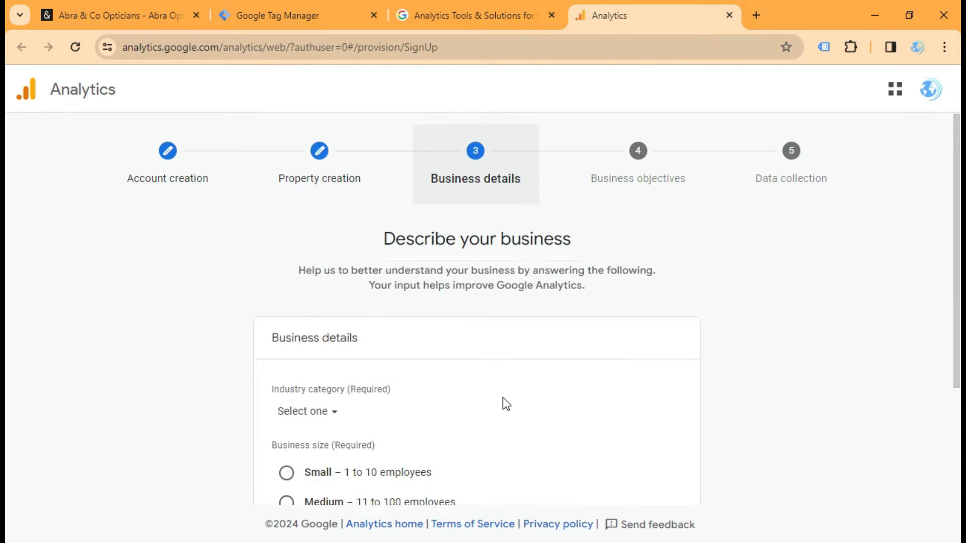
Set the industry category to Health and the business size to Medium (11 to 100 employees), and continue to the business objectives
{"action": "scroll", "coordinate": [503, 398], "scroll_direction": "down", "scroll_amount": 2}
{"action": "scroll", "coordinate": [503, 400], "scroll_direction": "up", "scroll_amount": 2}
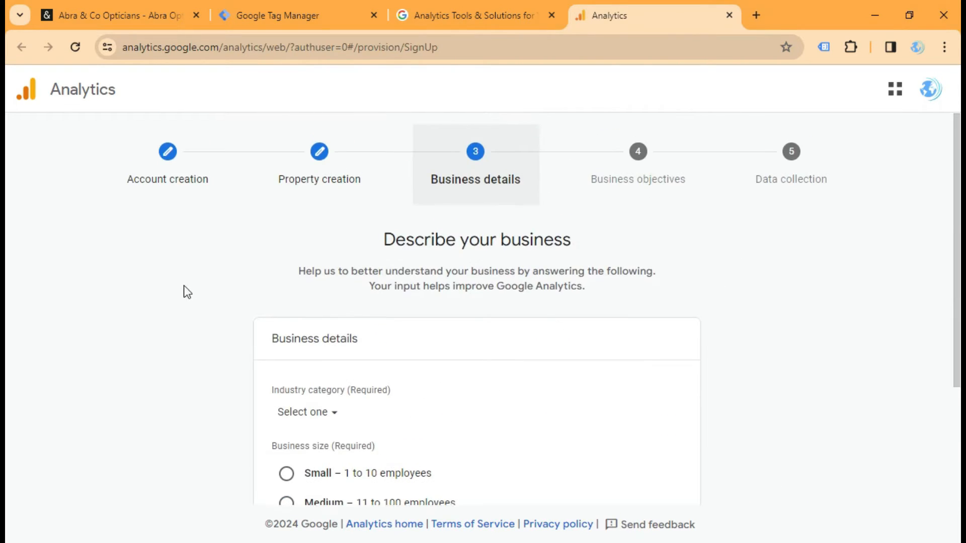
{"action": "scroll", "coordinate": [429, 422], "scroll_direction": "down", "scroll_amount": 3}
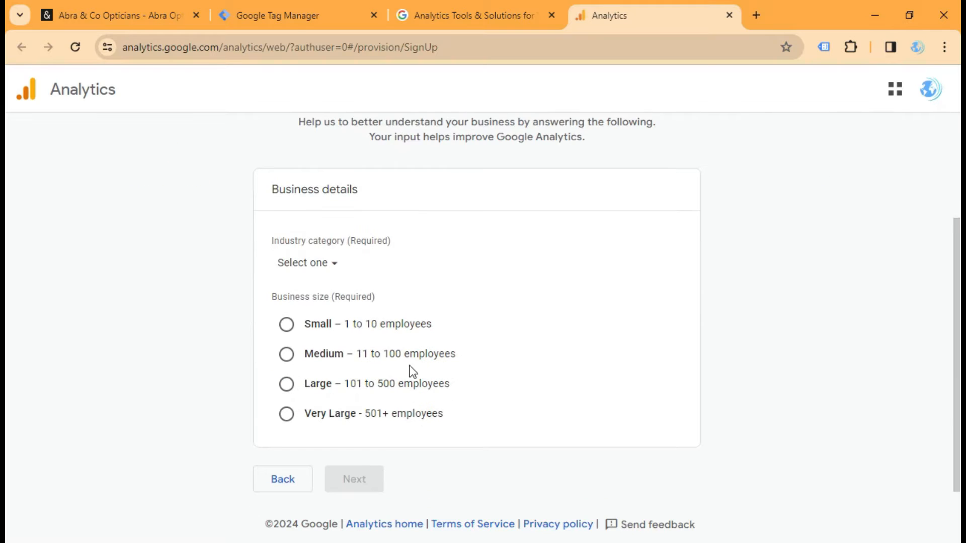
{"action": "left_click", "coordinate": [305, 263]}
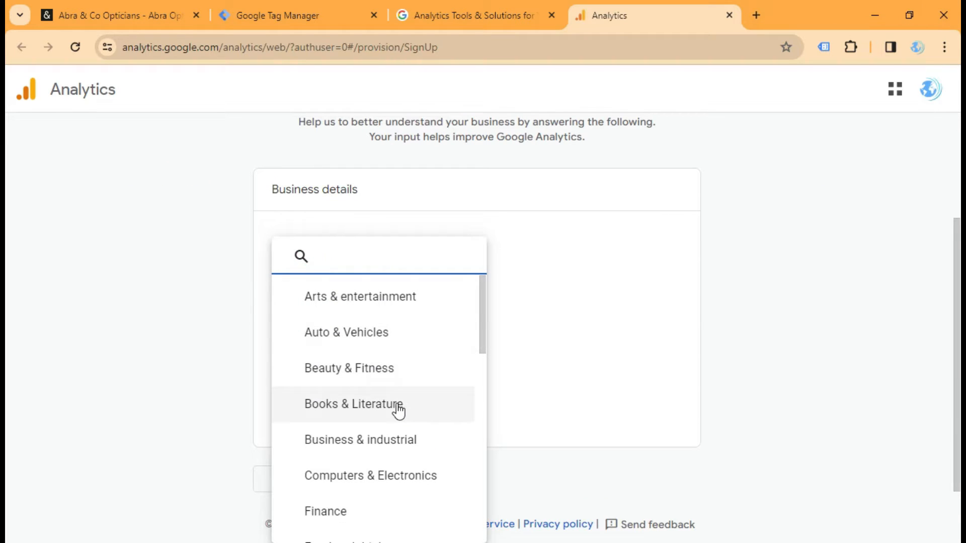
{"action": "type", "text": "heal"}
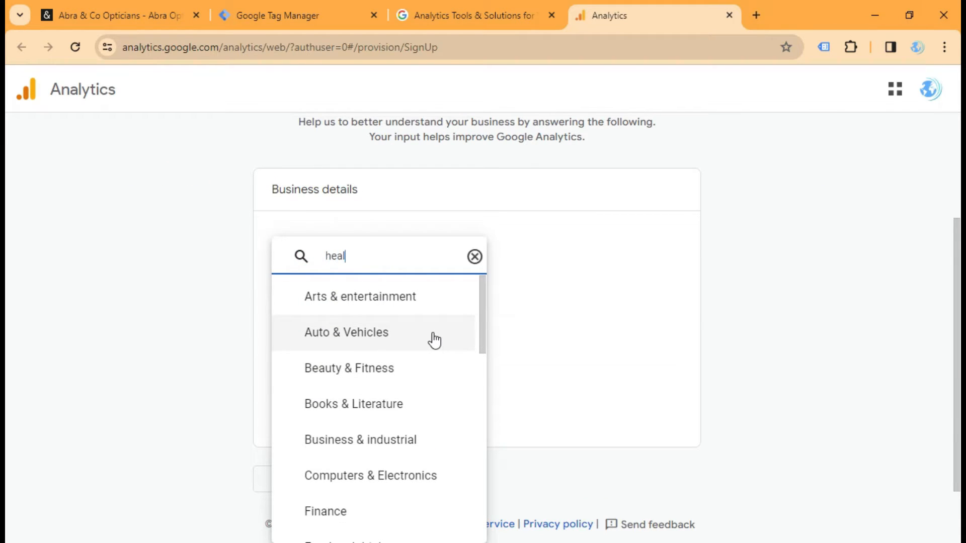
{"action": "left_click", "coordinate": [388, 297]}
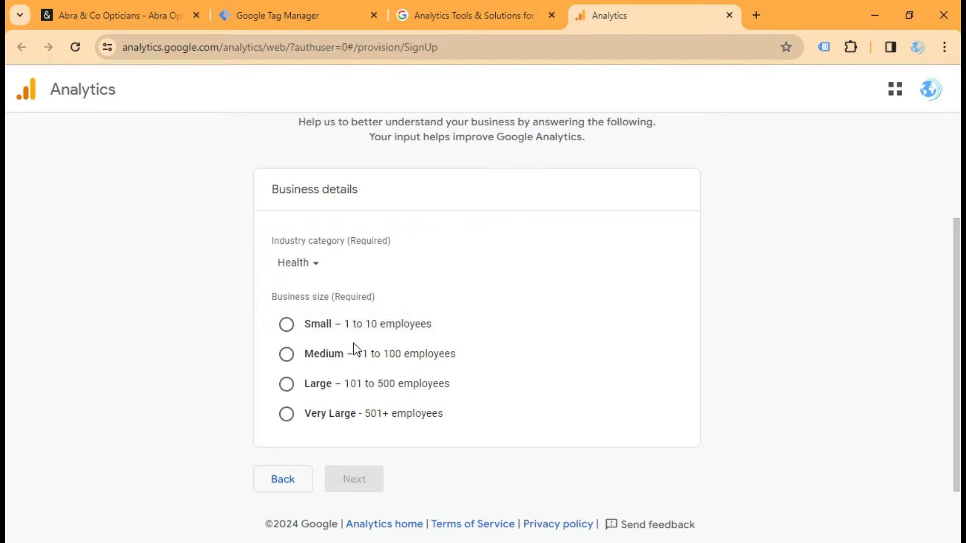
{"action": "left_click", "coordinate": [286, 353]}
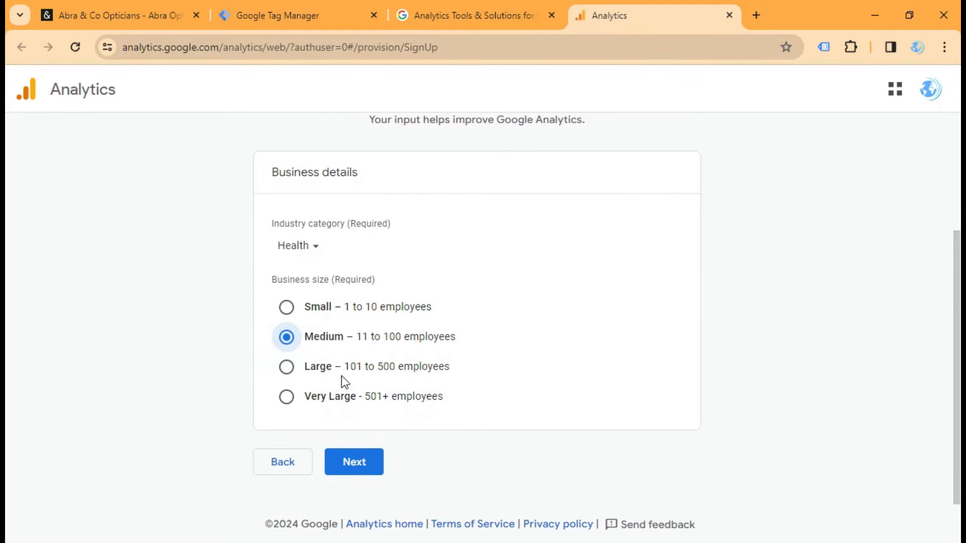
{"action": "left_click", "coordinate": [369, 467]}
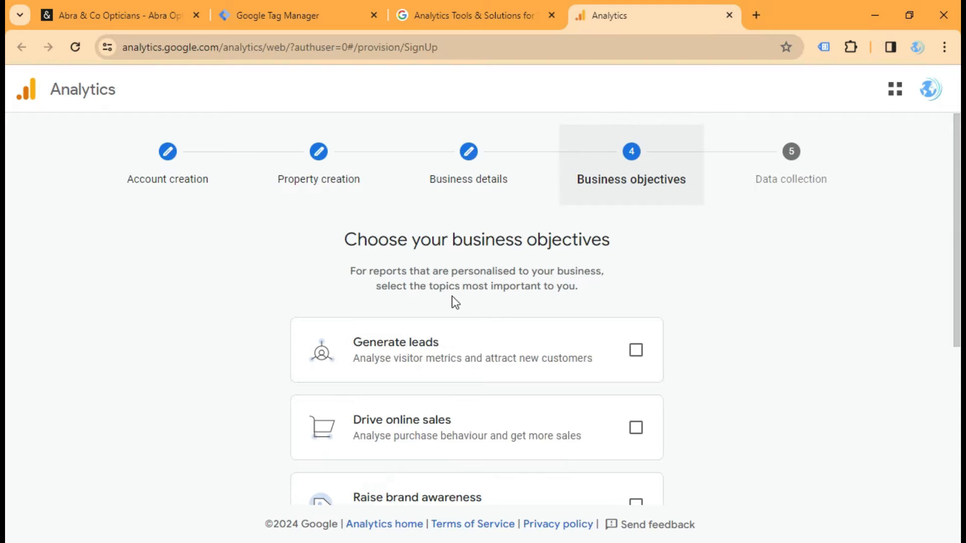
Choose business objectives including Generate leads, Drive online sales and Raise brand awareness, and submit them to create the property
{"action": "scroll", "coordinate": [392, 281], "scroll_direction": "down", "scroll_amount": 3}
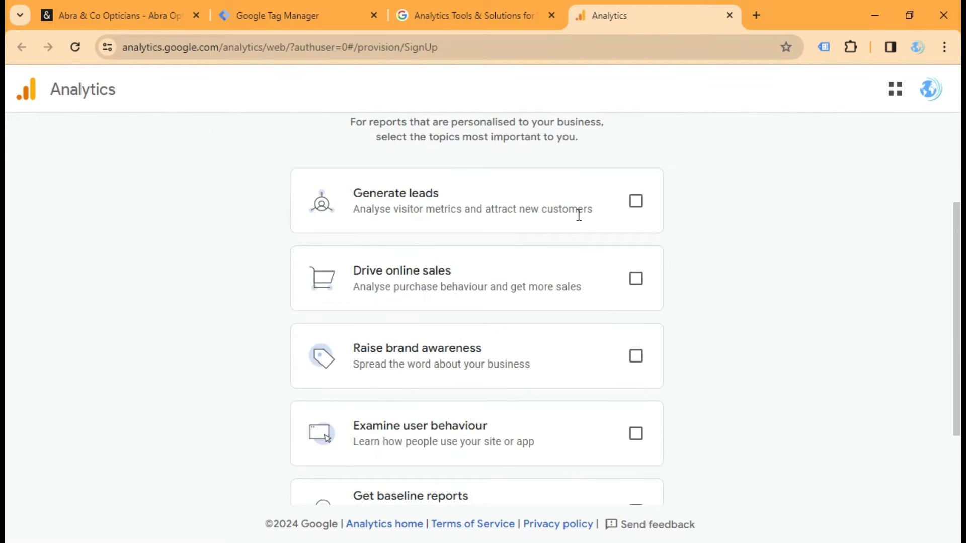
{"action": "left_click", "coordinate": [636, 201]}
{"action": "left_click", "coordinate": [636, 278]}
{"action": "scroll", "coordinate": [602, 328], "scroll_direction": "down", "scroll_amount": 2}
{"action": "left_click", "coordinate": [635, 243]}
{"action": "left_click", "coordinate": [636, 398]}
{"action": "left_click", "coordinate": [388, 462]}
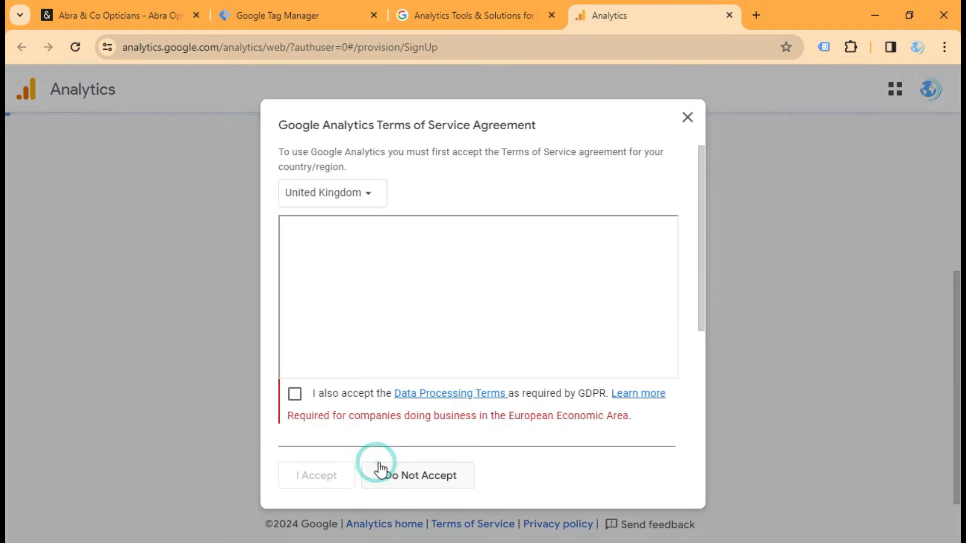
Accept the GDPR Data Processing Terms, the Measurement Controller-Controller Data Protection Terms and the Google Analytics Terms of Service Agreement
{"action": "scroll", "coordinate": [384, 469], "scroll_direction": "down", "scroll_amount": 5}
{"action": "left_click", "coordinate": [286, 427]}
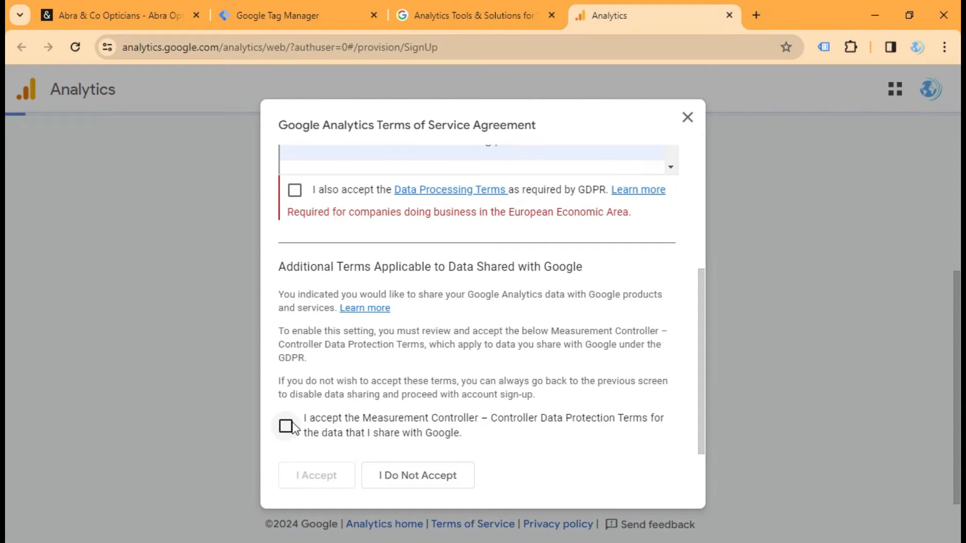
{"action": "scroll", "coordinate": [312, 337], "scroll_direction": "up", "scroll_amount": 5}
{"action": "left_click", "coordinate": [294, 394]}
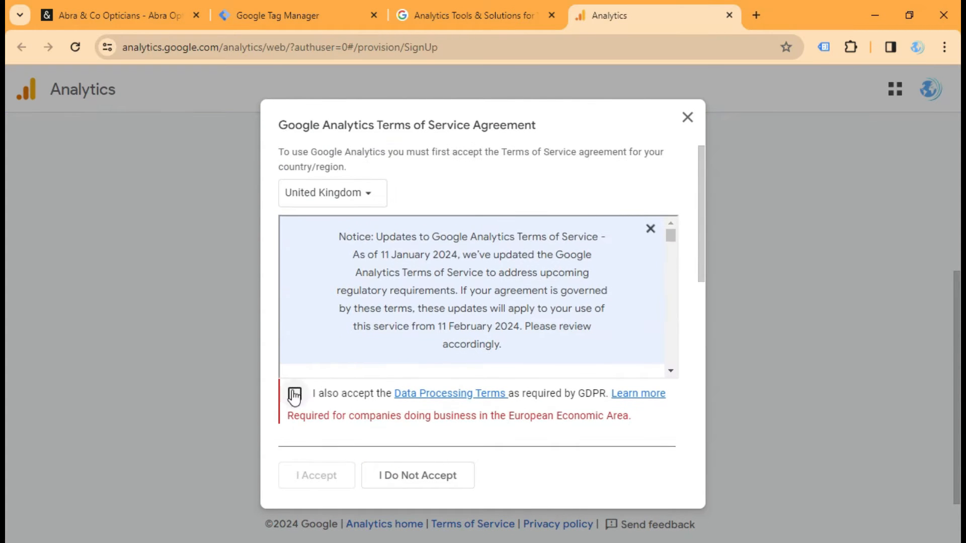
{"action": "scroll", "coordinate": [294, 395], "scroll_direction": "down", "scroll_amount": 5}
{"action": "left_click", "coordinate": [285, 426]}
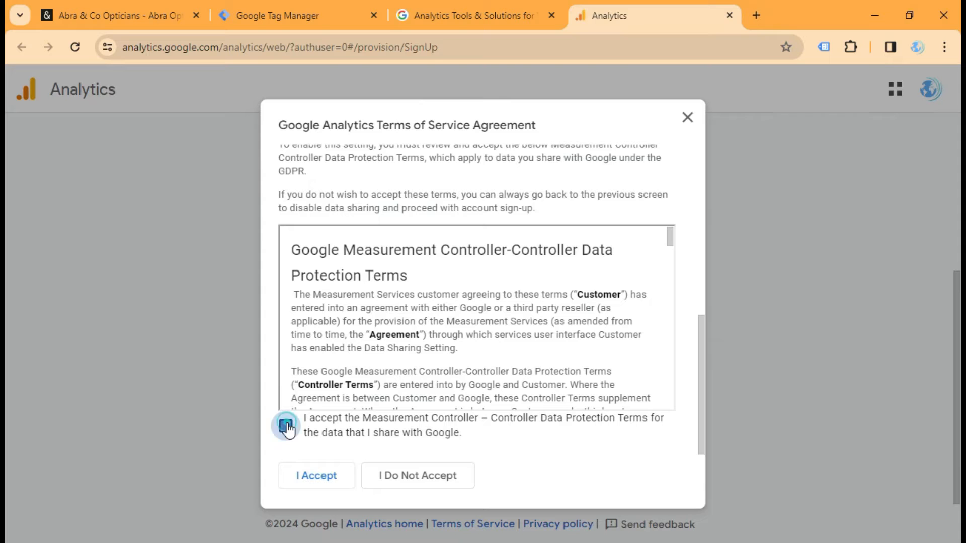
{"action": "left_click", "coordinate": [314, 478]}
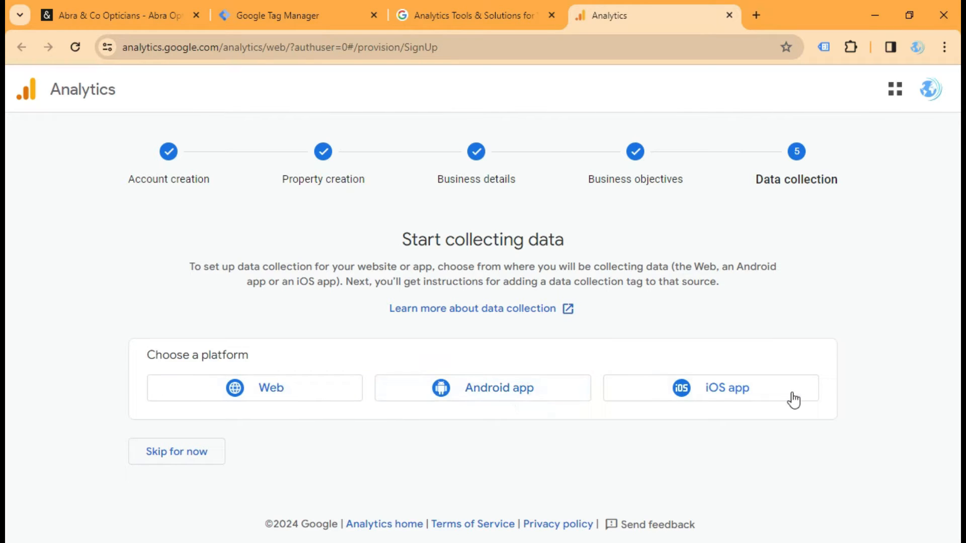
Set up a web data stream using the site address abra-opticians.co.uk/ over https, with the stream name "Abra & Co. GA4"
{"action": "left_click", "coordinate": [269, 391]}
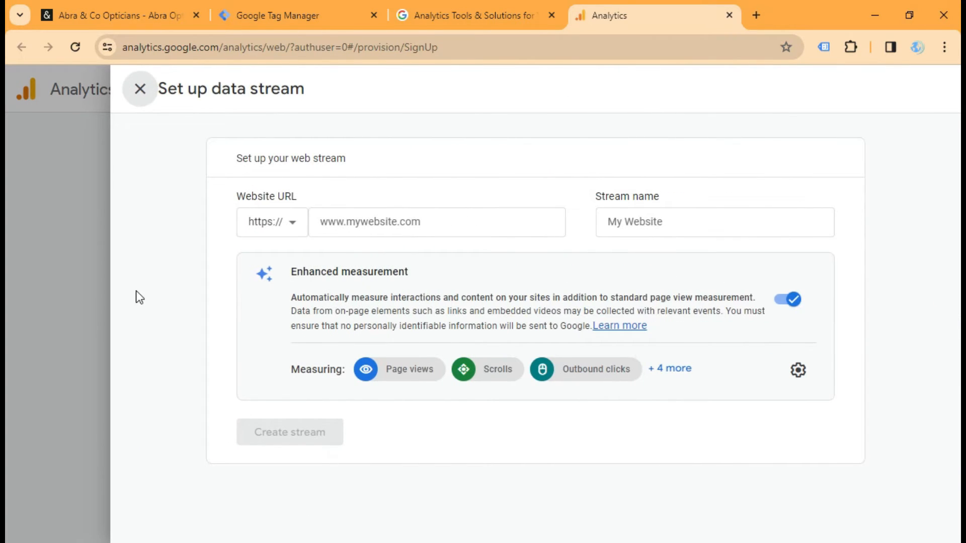
{"action": "left_click", "coordinate": [351, 221]}
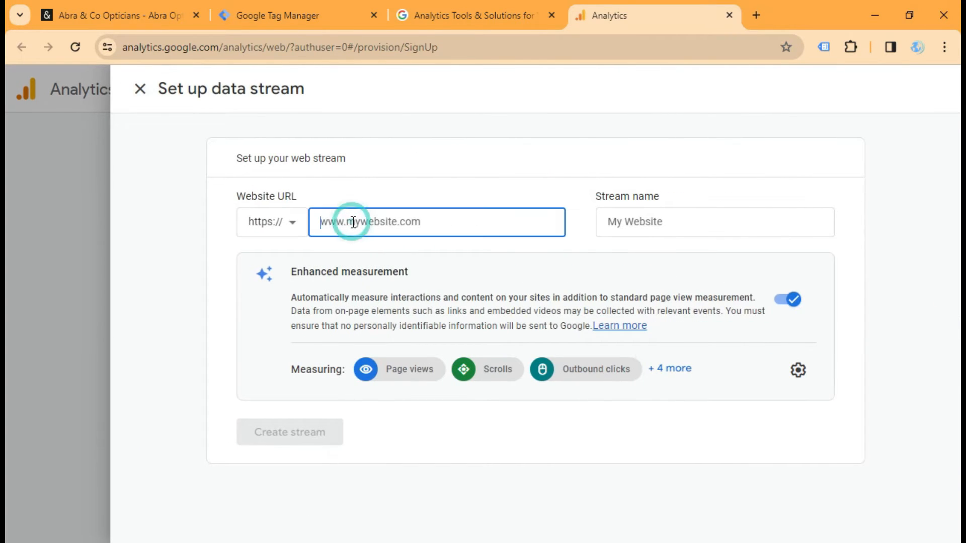
{"action": "left_click", "coordinate": [123, 7]}
{"action": "left_click", "coordinate": [204, 47]}
{"action": "key", "text": "ctrl+c"}
{"action": "left_click", "coordinate": [650, 4]}
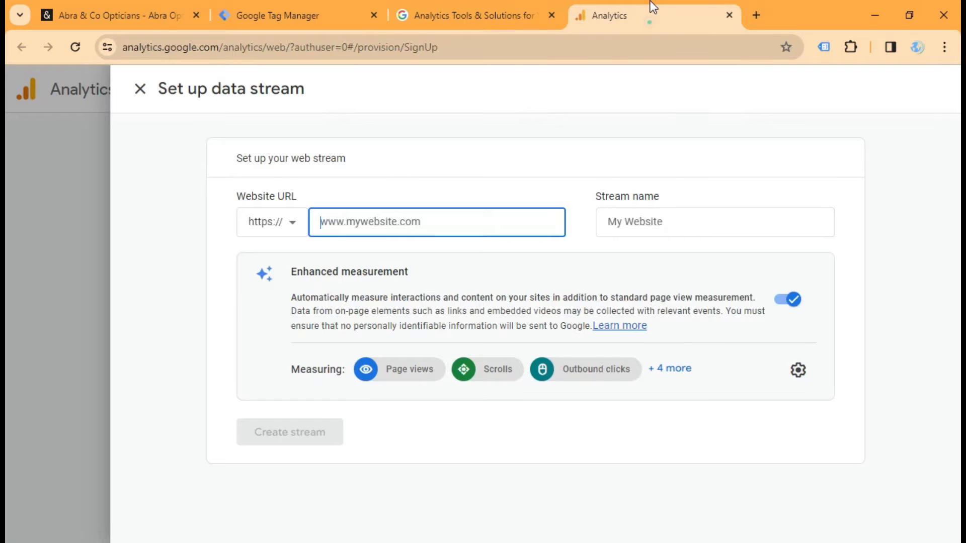
{"action": "left_click", "coordinate": [396, 231]}
{"action": "key", "text": "ctrl+v"}
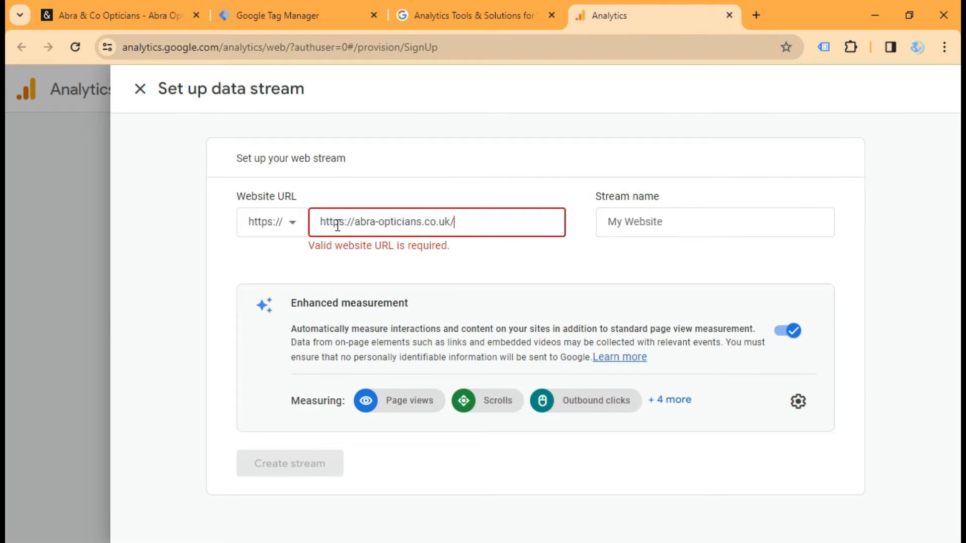
{"action": "left_click_drag", "start_coordinate": [321, 222], "coordinate": [355, 222]}
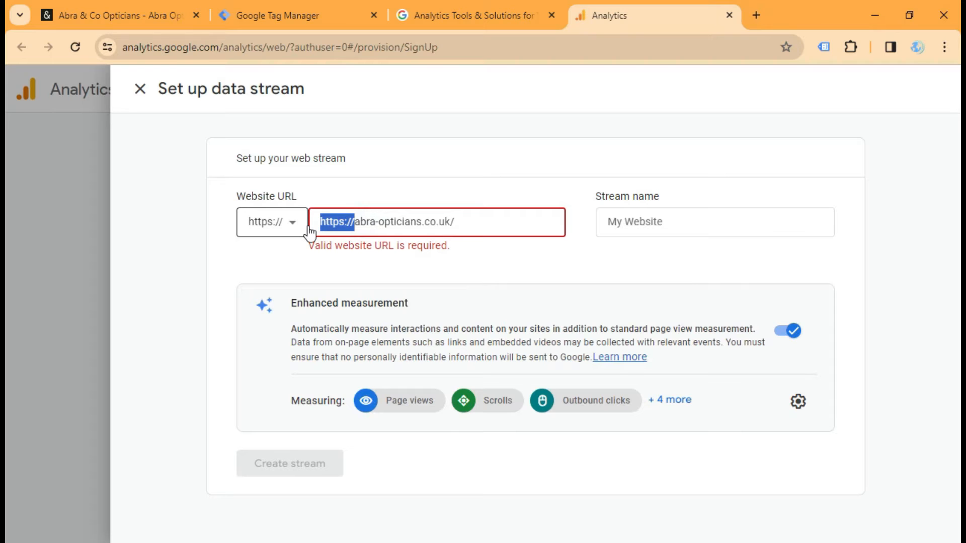
{"action": "key", "text": "BackSpace"}
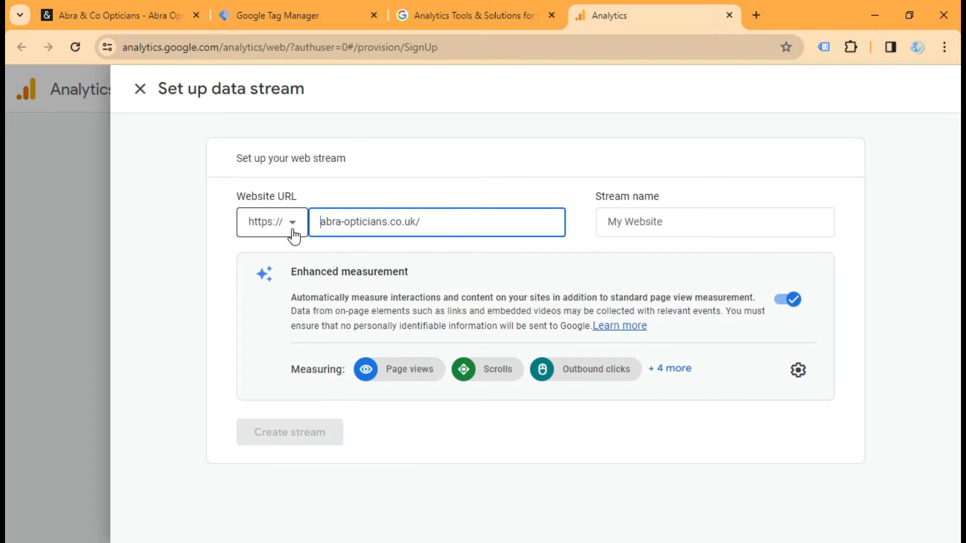
{"action": "left_click", "coordinate": [703, 214]}
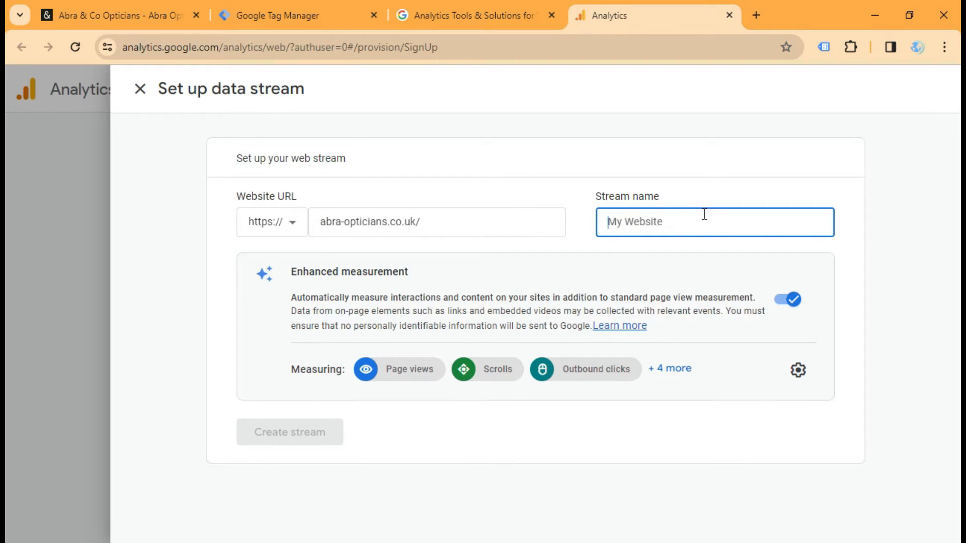
{"action": "type", "text": "Abra & Co. GA4"}
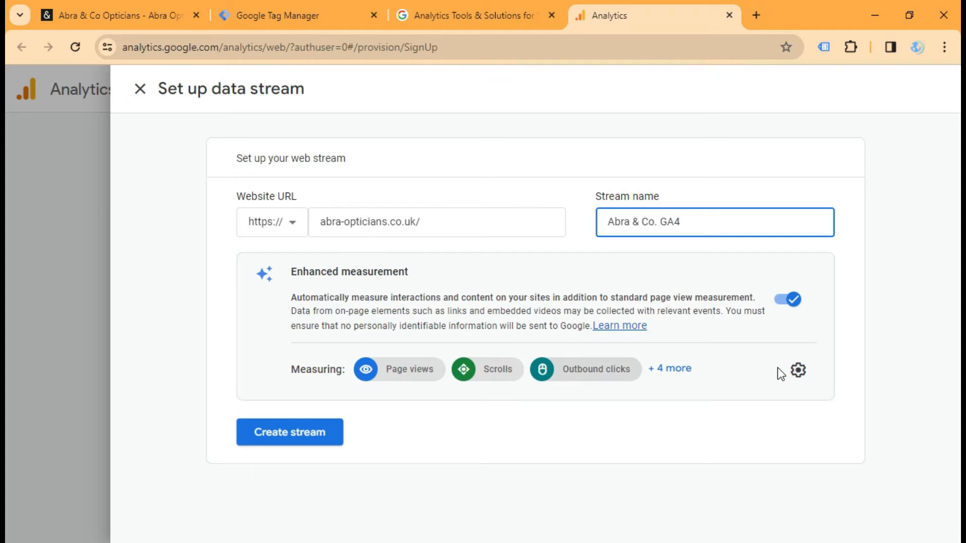
Review the enhanced measurement events, including form interactions, without saving changes, and create the web stream
{"action": "left_click", "coordinate": [798, 370]}
{"action": "scroll", "coordinate": [706, 388], "scroll_direction": "down", "scroll_amount": 3}
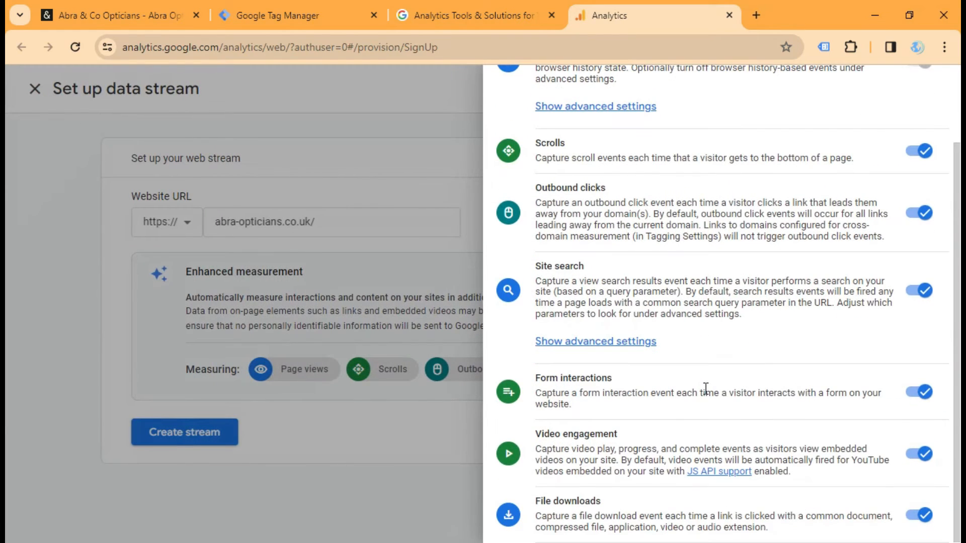
{"action": "left_click", "coordinate": [924, 394]}
{"action": "left_click", "coordinate": [397, 424]}
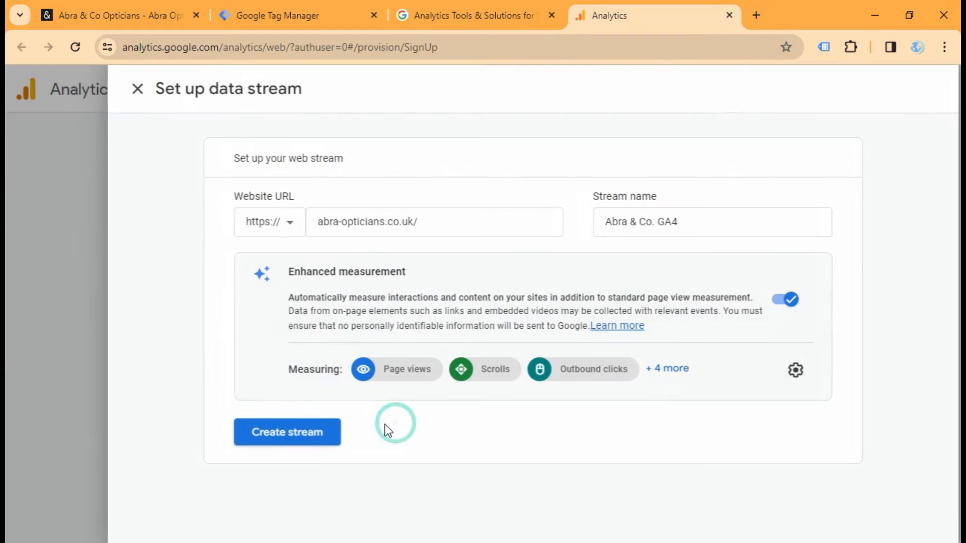
{"action": "left_click", "coordinate": [316, 427]}
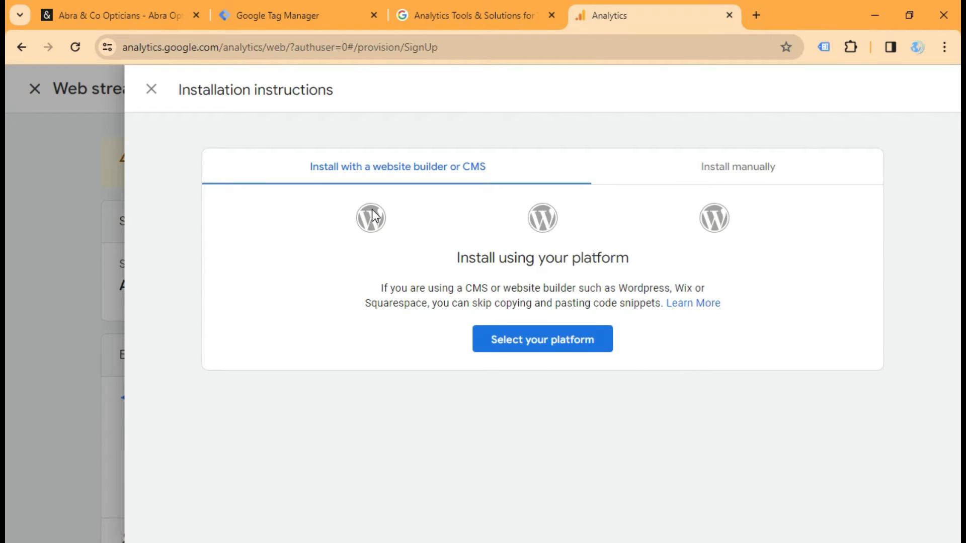
Examine the manual Google tag code and the list of supported website platforms in the installation instructions, and return to the web stream details
{"action": "left_click", "coordinate": [722, 173]}
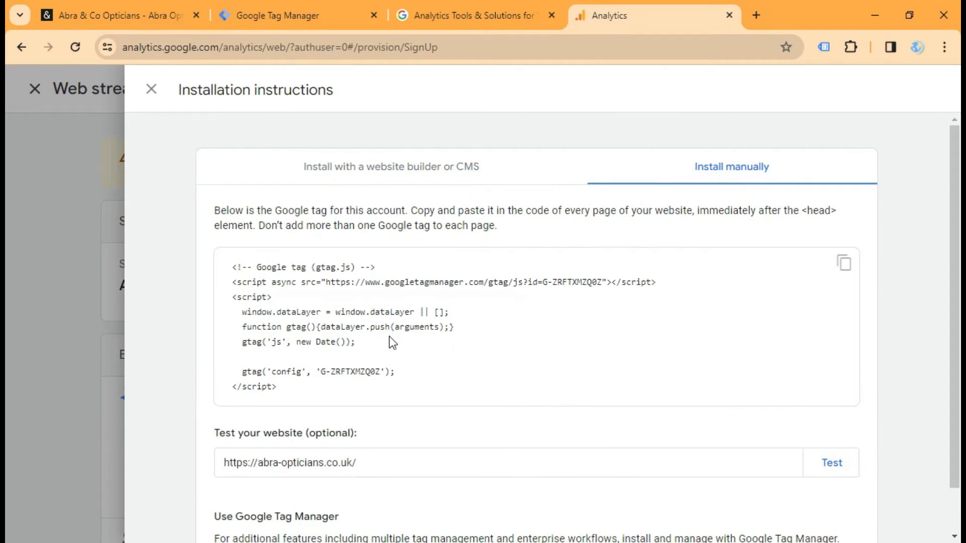
{"action": "scroll", "coordinate": [647, 318], "scroll_direction": "down", "scroll_amount": 1}
{"action": "scroll", "coordinate": [647, 319], "scroll_direction": "up", "scroll_amount": 1}
{"action": "left_click", "coordinate": [330, 179]}
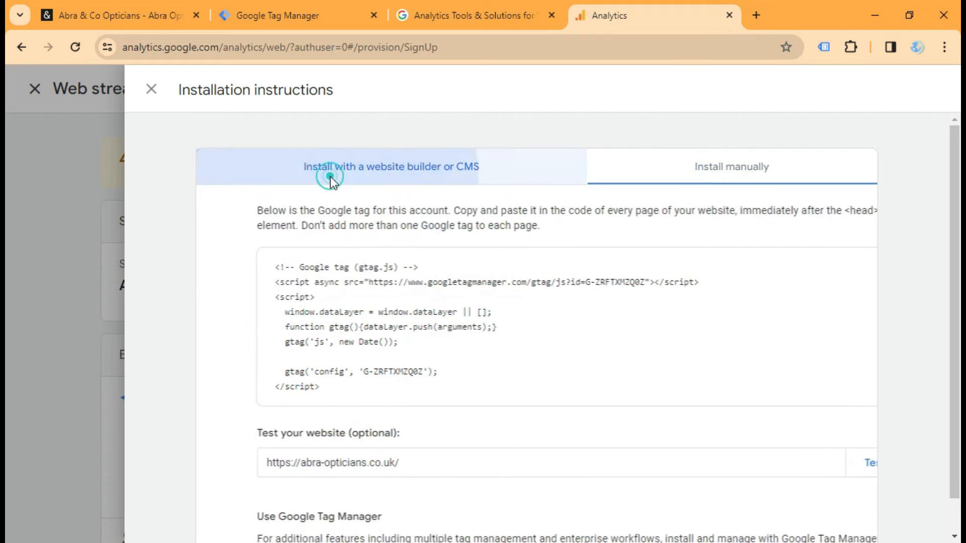
{"action": "left_click", "coordinate": [538, 342]}
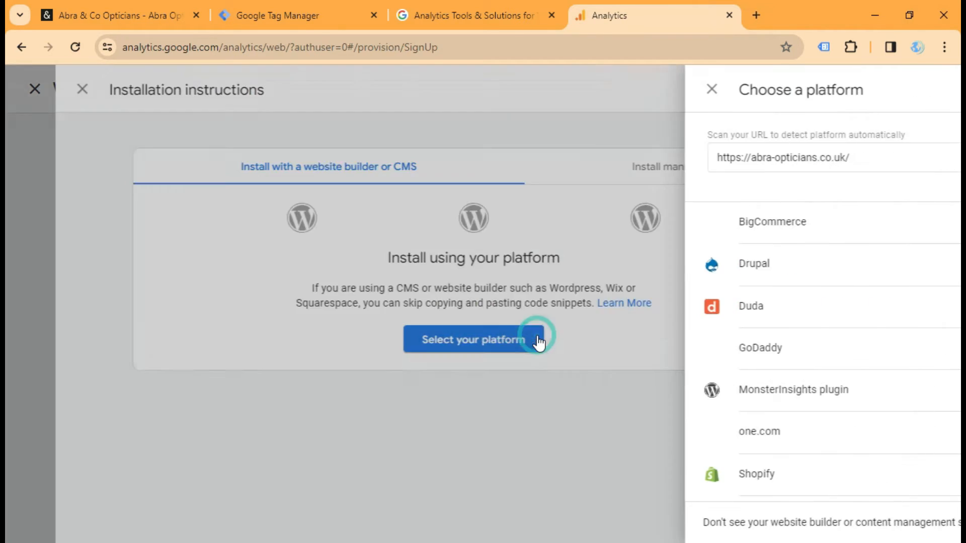
{"action": "scroll", "coordinate": [579, 399], "scroll_direction": "down", "scroll_amount": 4}
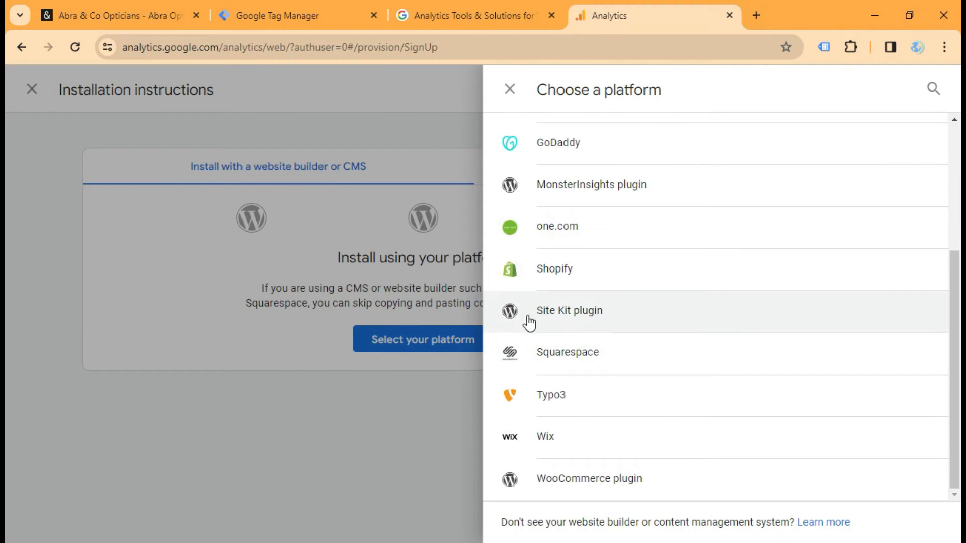
{"action": "scroll", "coordinate": [536, 203], "scroll_direction": "up", "scroll_amount": 4}
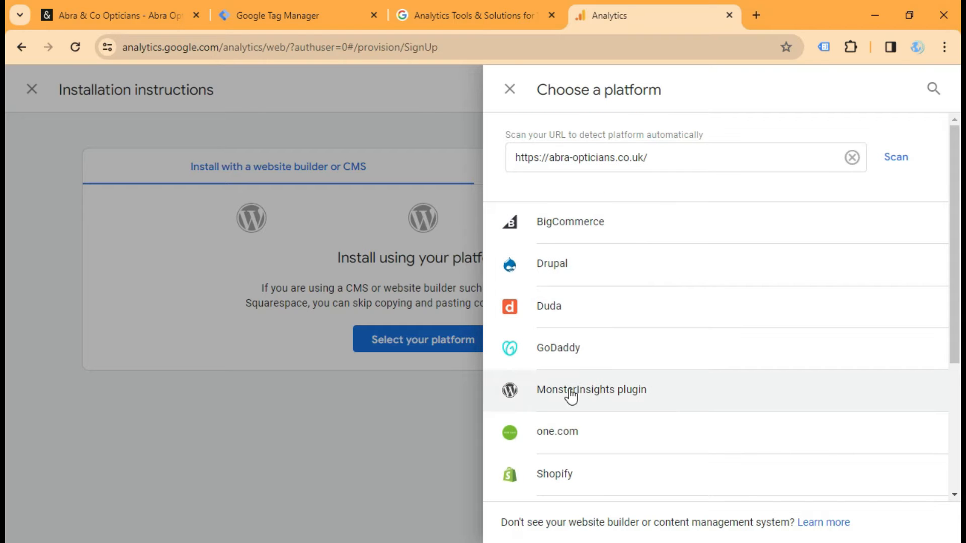
{"action": "left_click", "coordinate": [225, 384]}
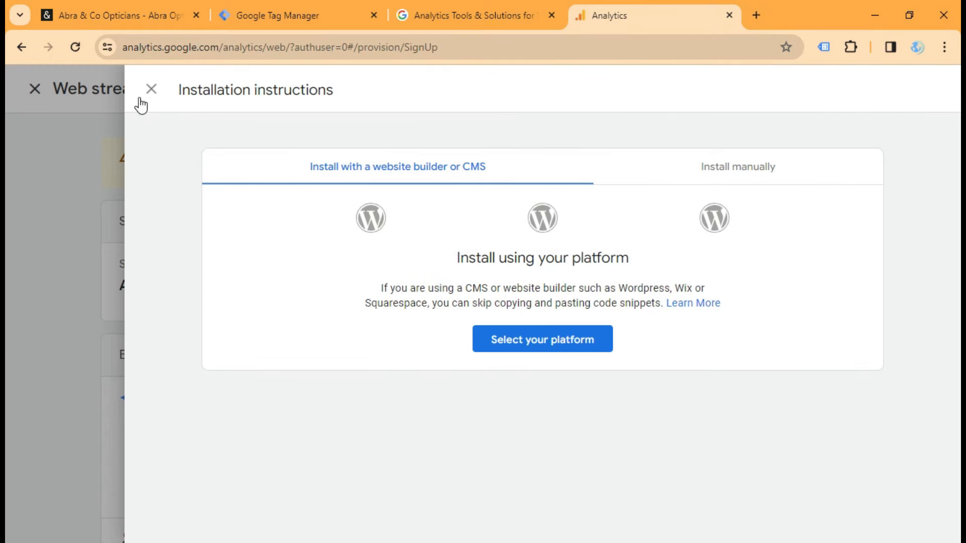
{"action": "left_click", "coordinate": [146, 88]}
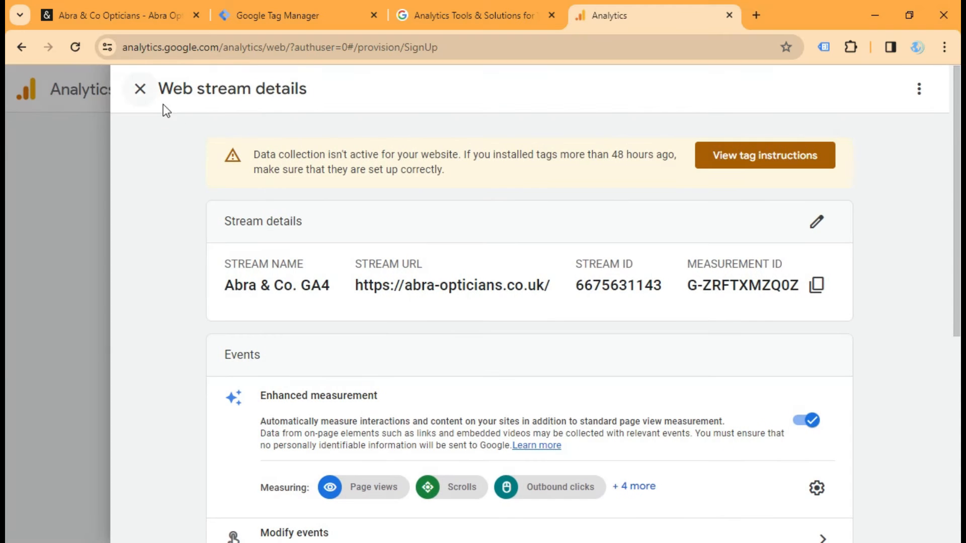
Copy the stream's measurement ID, switch to Google Tag Manager and start a new tag named "GA4"
{"action": "left_click", "coordinate": [817, 287]}
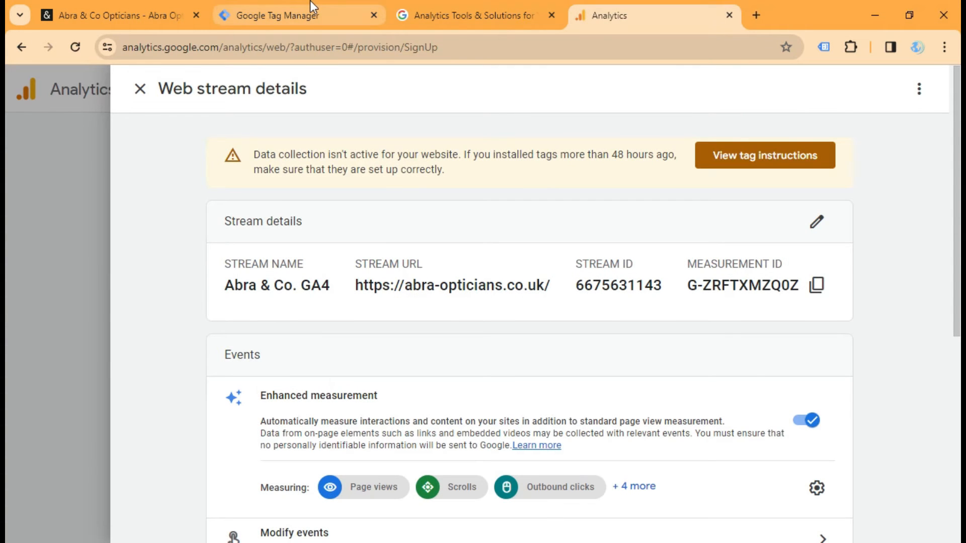
{"action": "left_click", "coordinate": [310, 1]}
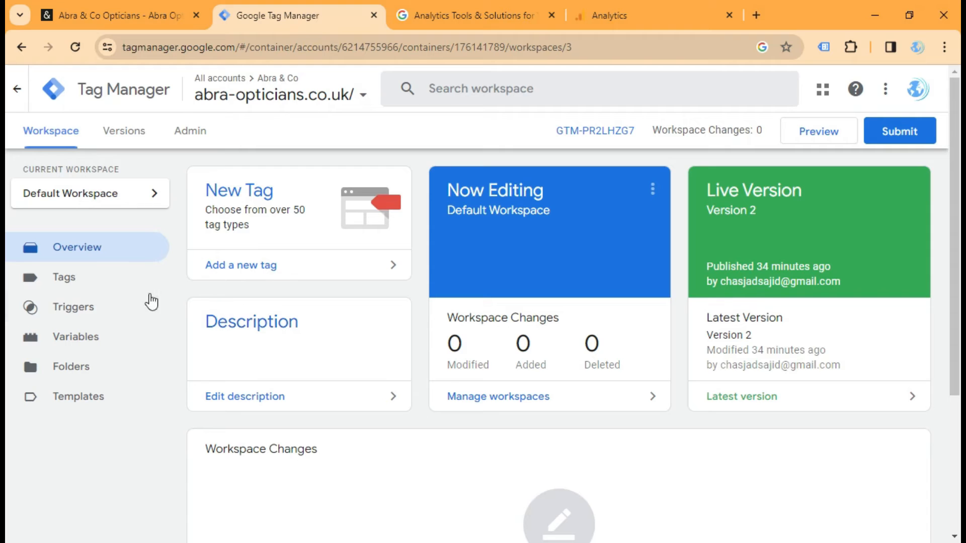
{"action": "left_click", "coordinate": [87, 280]}
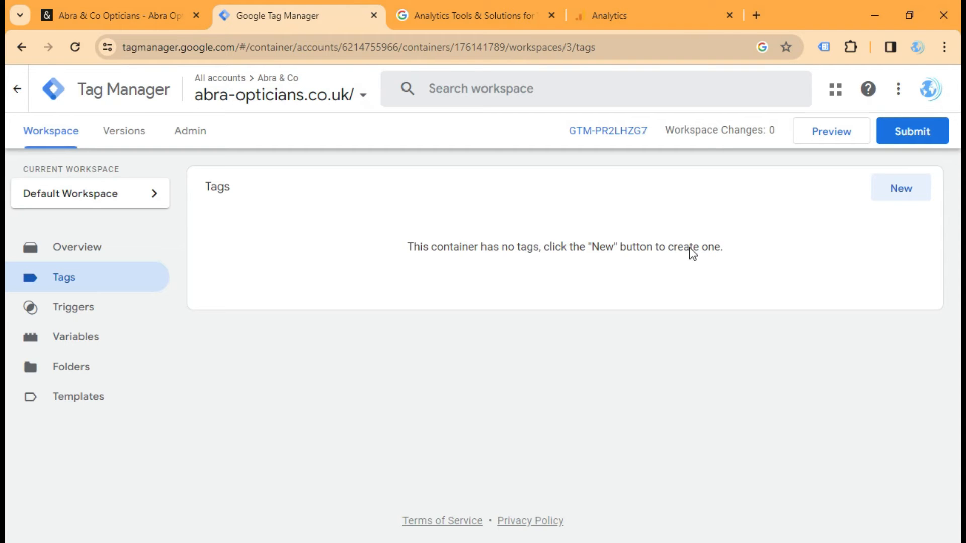
{"action": "left_click", "coordinate": [904, 189]}
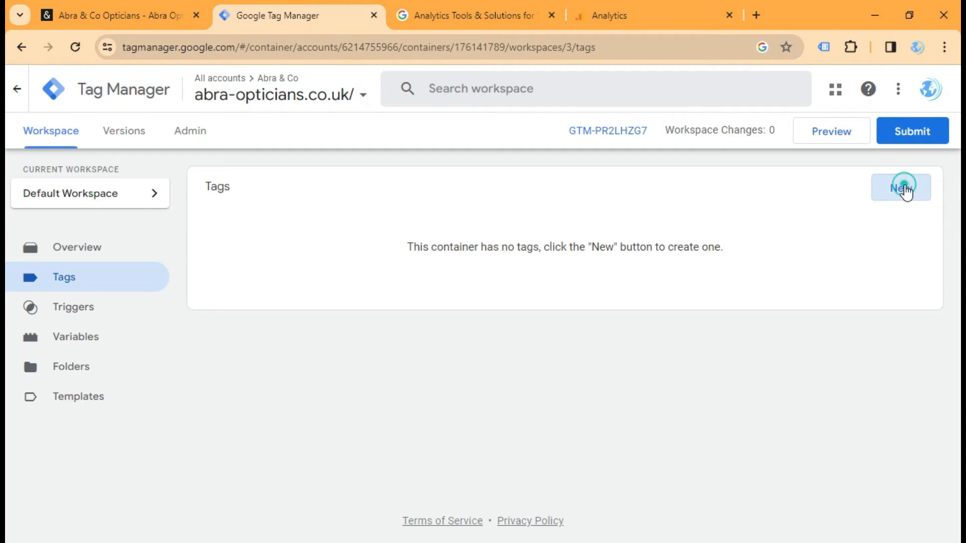
{"action": "left_click", "coordinate": [216, 89]}
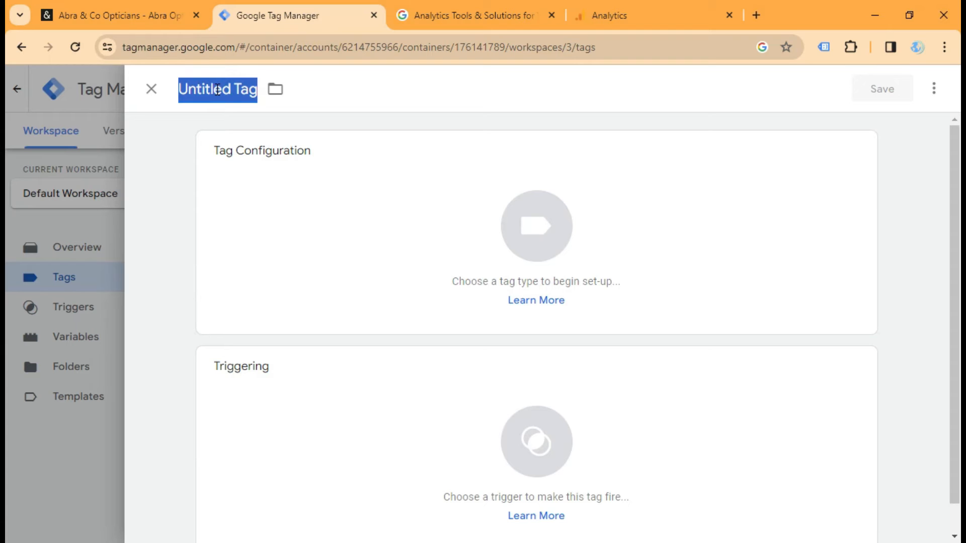
{"action": "type", "text": "GA4"}
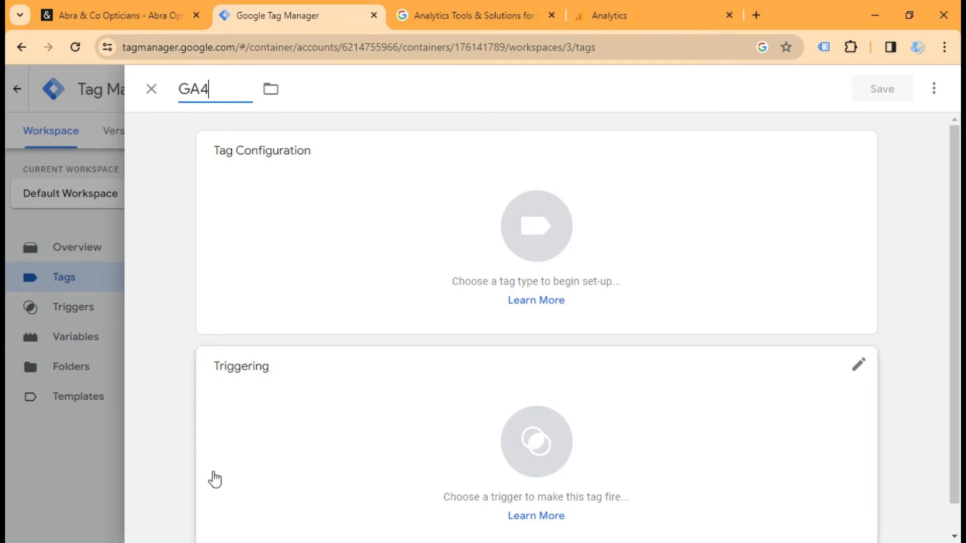
Configure the GA4 tag as a Google Analytics Google Tag, with the copied measurement ID as its tag ID
{"action": "left_click", "coordinate": [513, 202]}
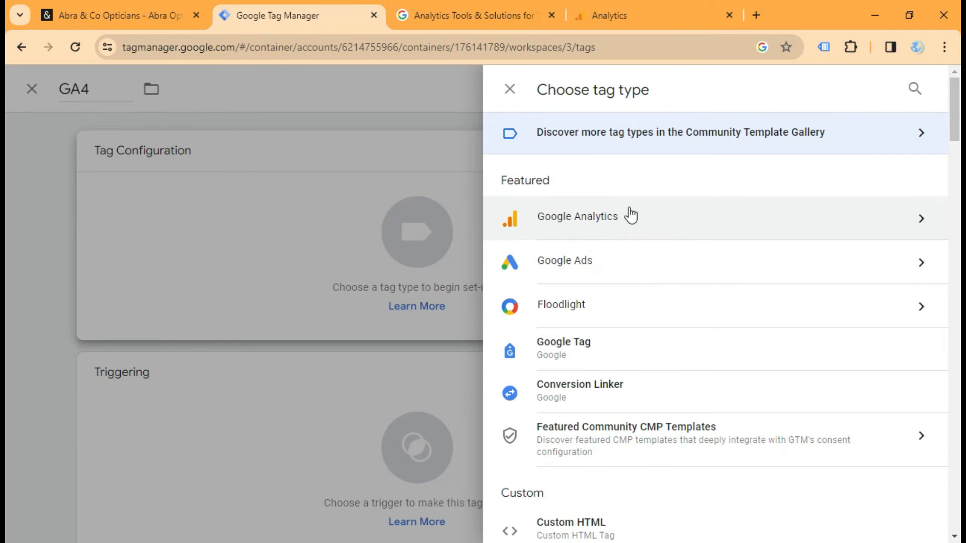
{"action": "left_click", "coordinate": [658, 229]}
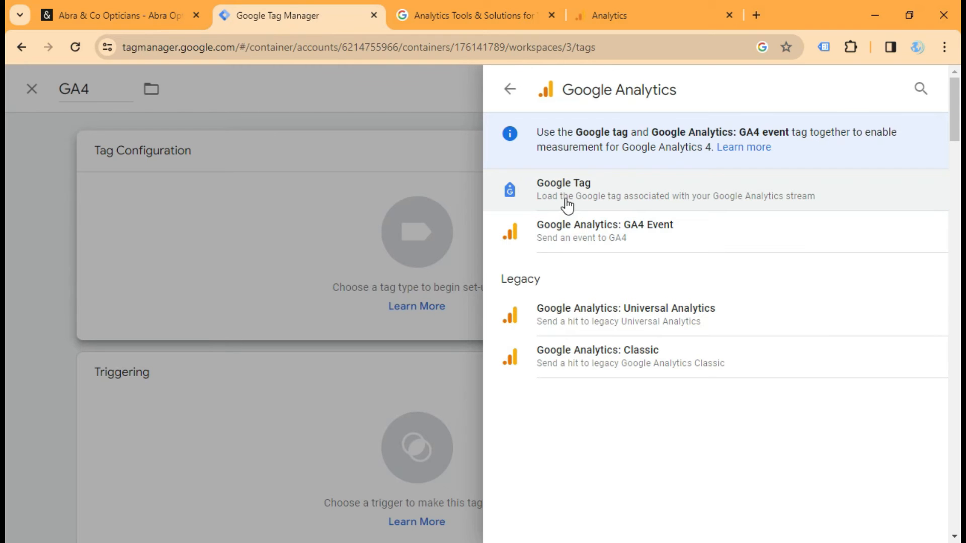
{"action": "left_click", "coordinate": [599, 203]}
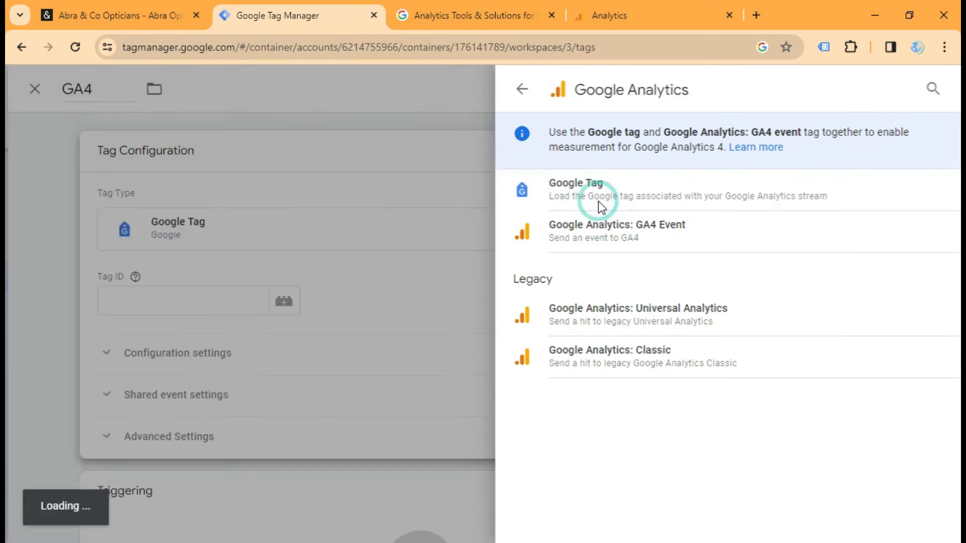
{"action": "left_click", "coordinate": [294, 289]}
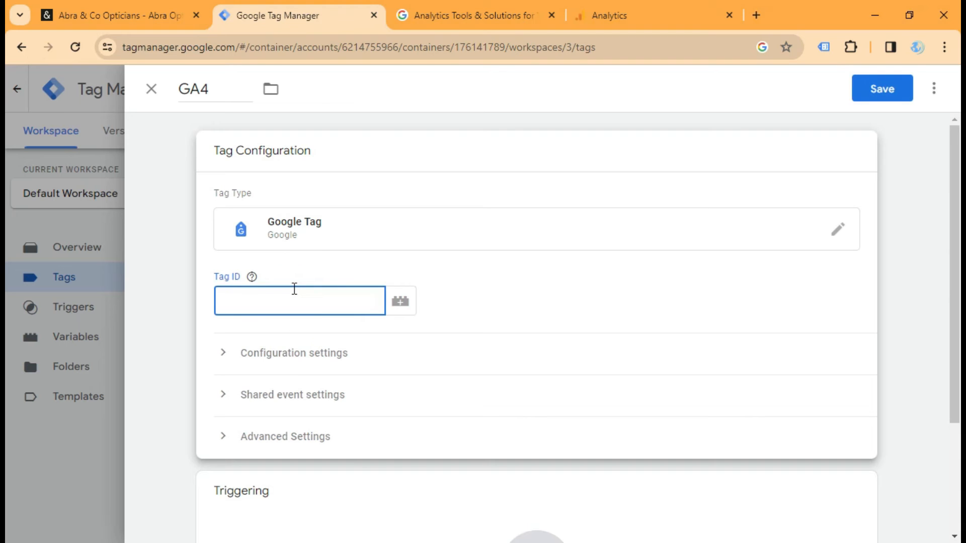
{"action": "key", "text": "ctrl+v"}
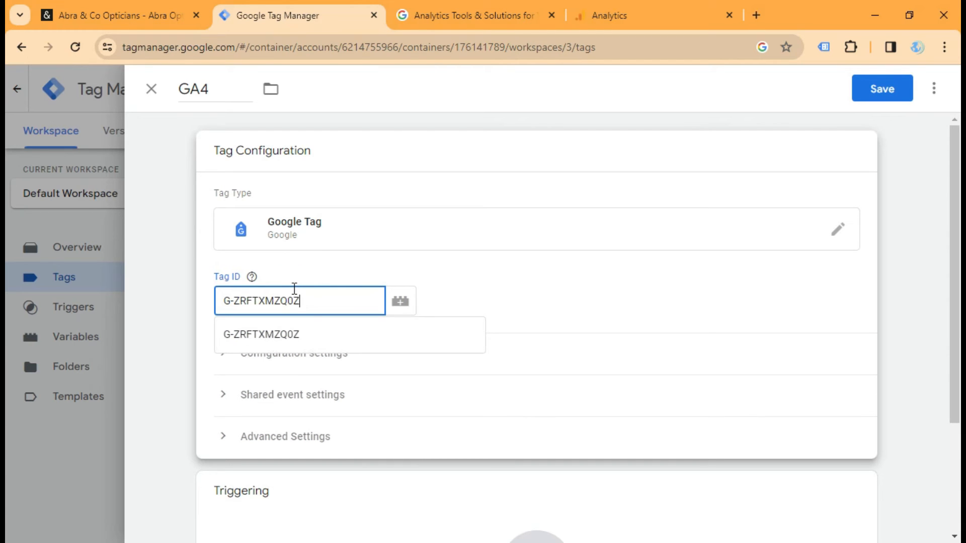
{"action": "left_click", "coordinate": [319, 303]}
{"action": "left_click", "coordinate": [319, 341]}
Make the GA4 tag fire on the All Pages page view trigger and save the tag
{"action": "scroll", "coordinate": [349, 288], "scroll_direction": "down", "scroll_amount": 3}
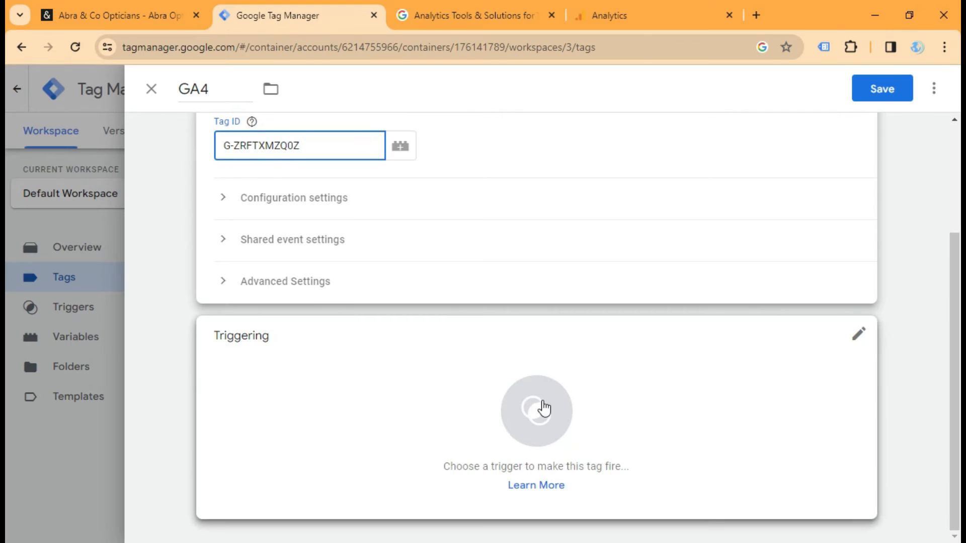
{"action": "left_click", "coordinate": [544, 407]}
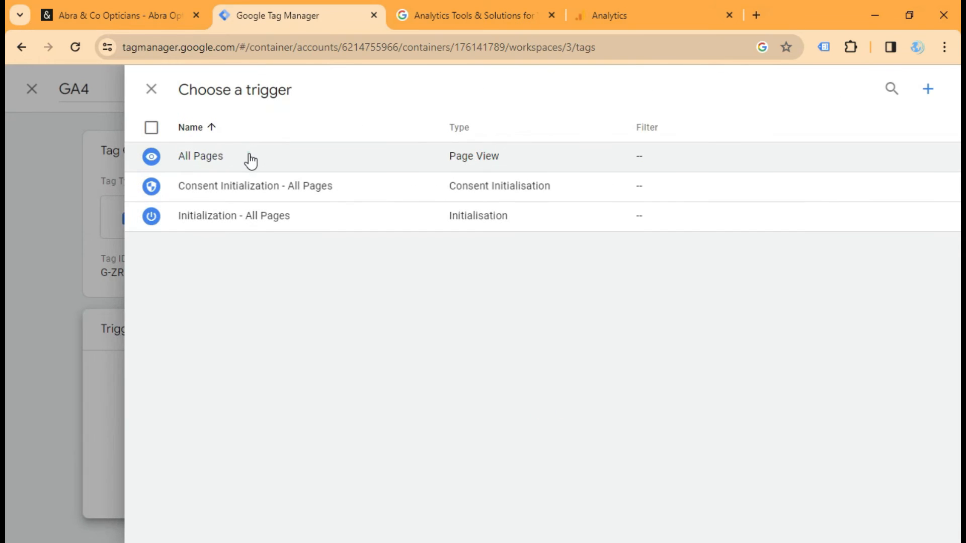
{"action": "left_click", "coordinate": [250, 161]}
{"action": "left_click", "coordinate": [884, 100]}
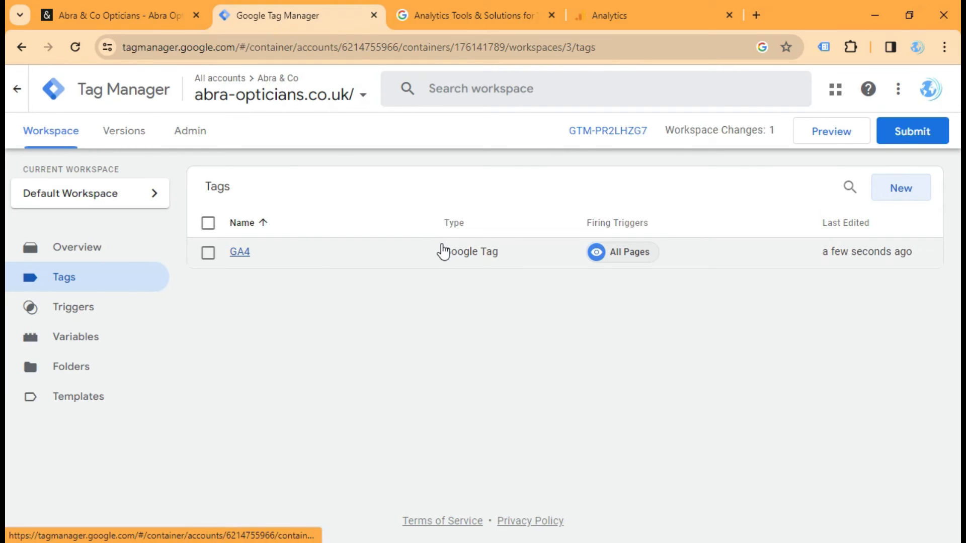
{"action": "left_click", "coordinate": [821, 133]}
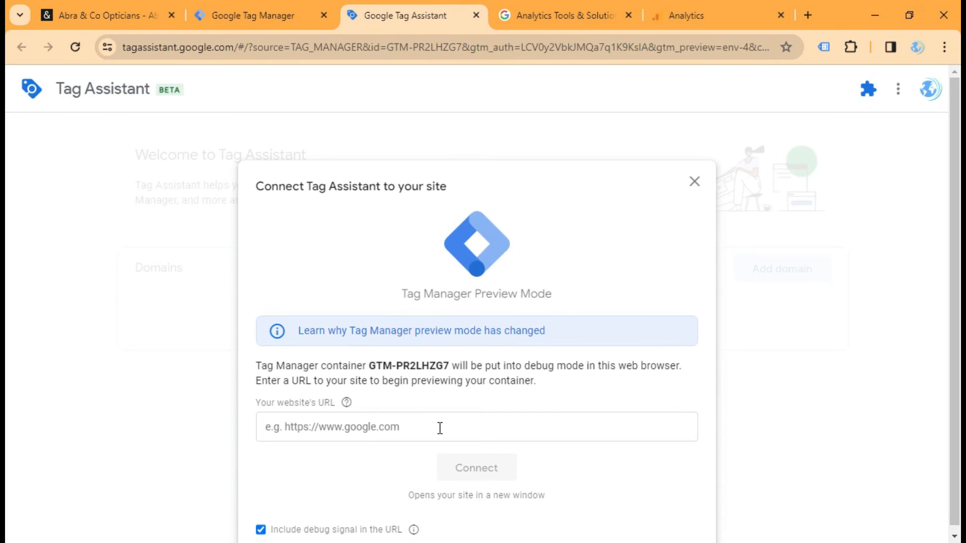
{"action": "left_click", "coordinate": [440, 428]}
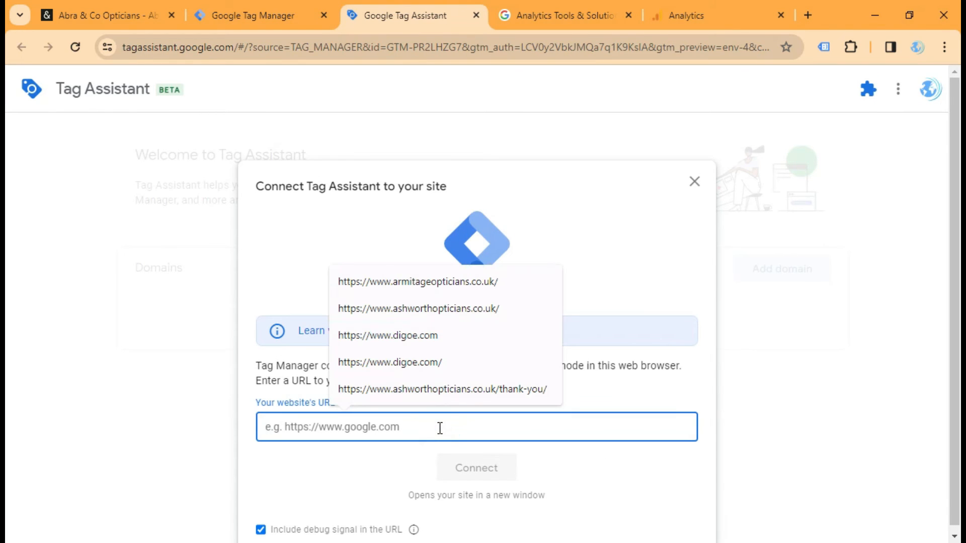
{"action": "left_click", "coordinate": [161, 3]}
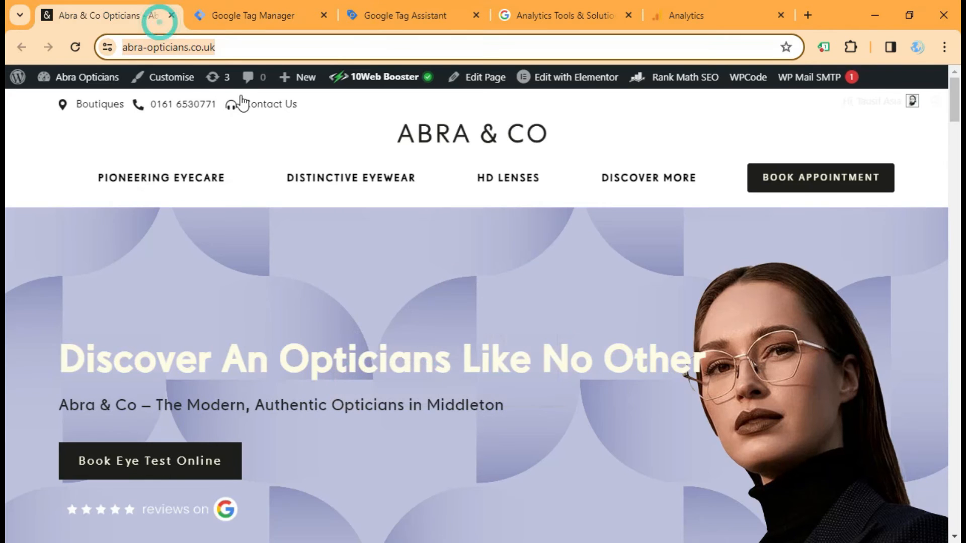
{"action": "left_click", "coordinate": [388, 17]}
{"action": "key", "text": "ctrl+v"}
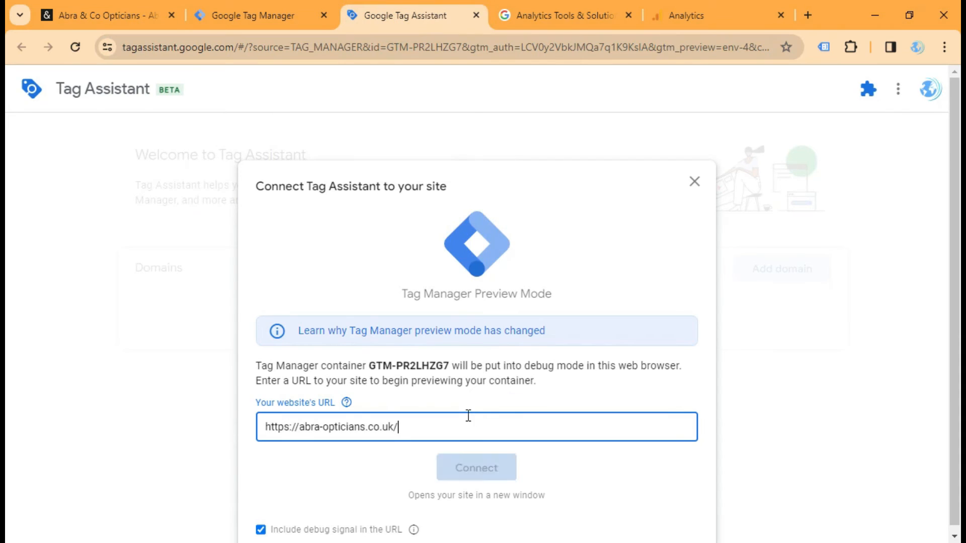
{"action": "left_click", "coordinate": [485, 484]}
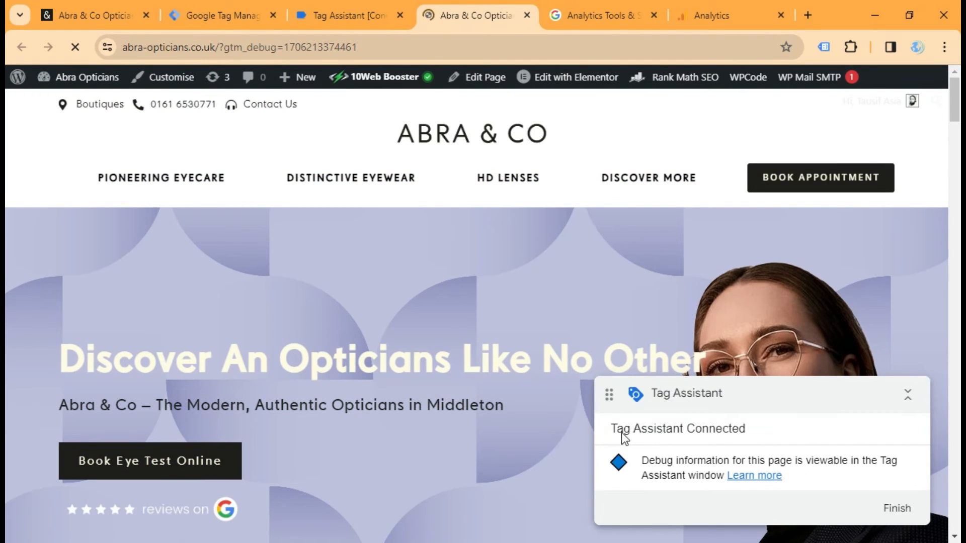
{"action": "left_click", "coordinate": [345, 15]}
{"action": "left_click", "coordinate": [492, 355]}
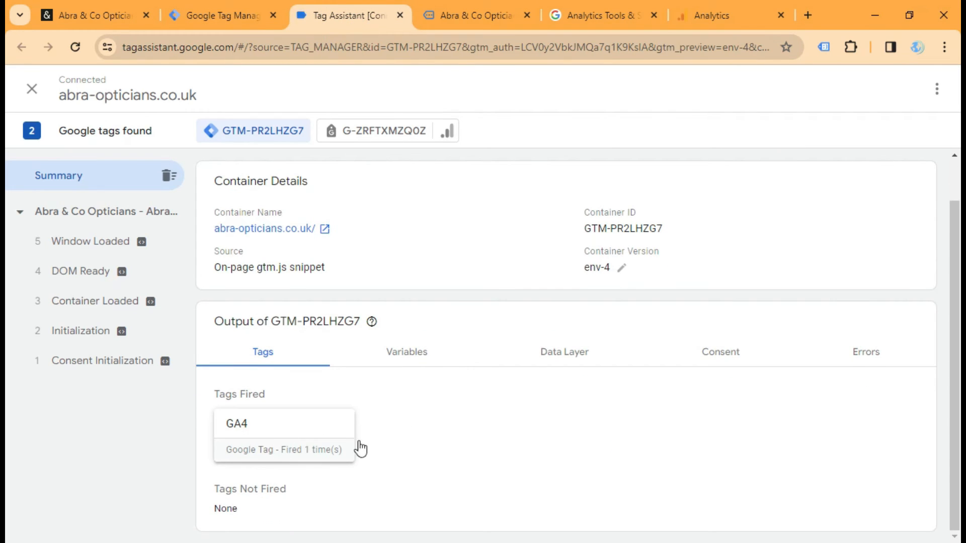
Return to Google Tag Manager and publish the workspace changes to the Live environment as a version named "GA4"
{"action": "left_click", "coordinate": [200, 11]}
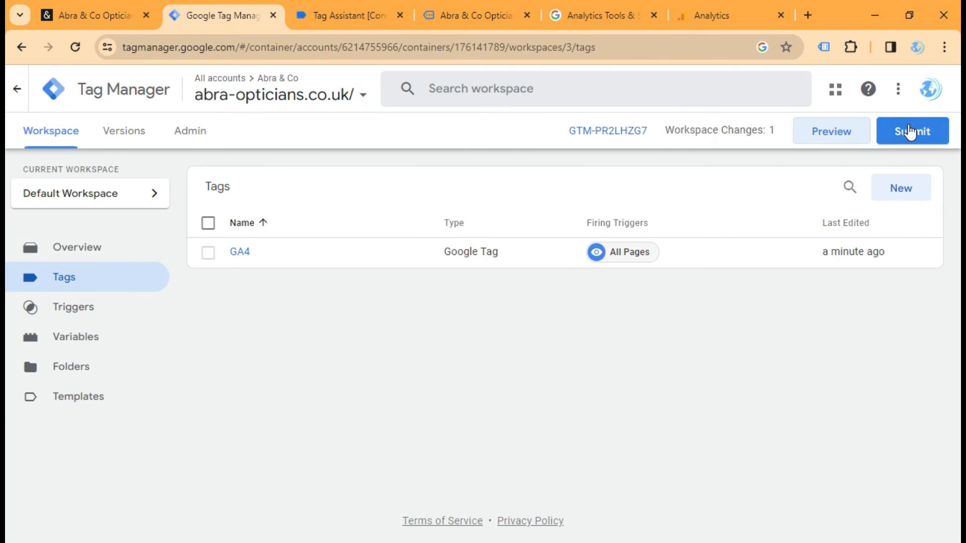
{"action": "left_click", "coordinate": [911, 130]}
{"action": "left_click", "coordinate": [299, 262]}
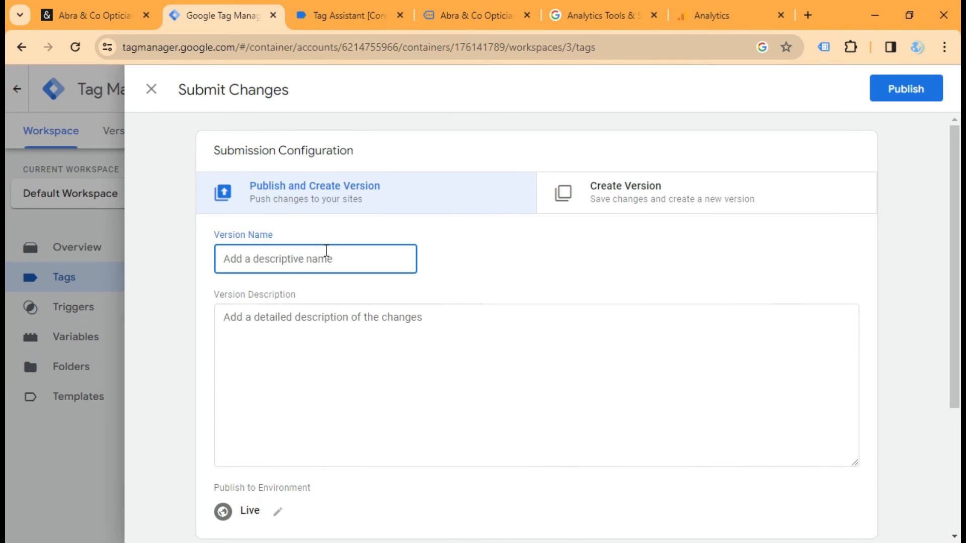
{"action": "type", "text": "GA4"}
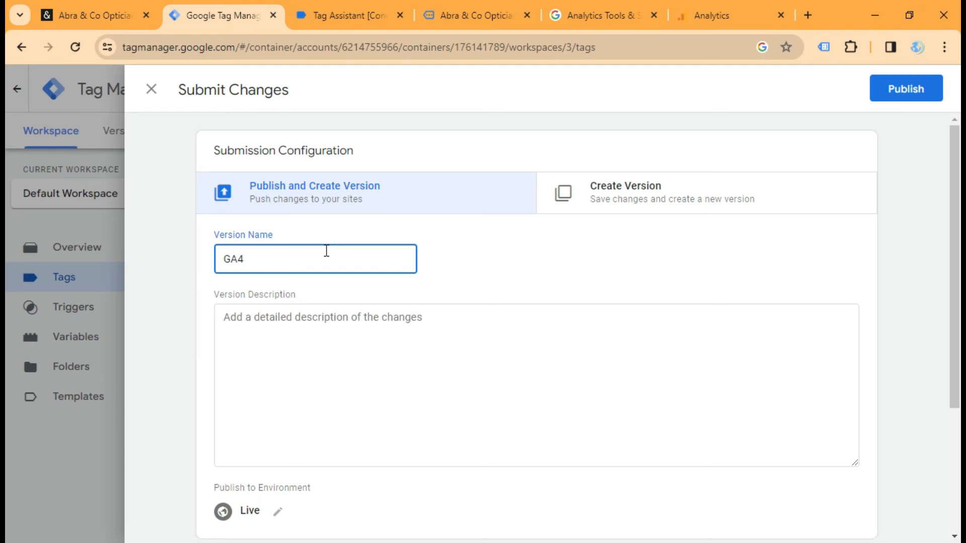
{"action": "left_click", "coordinate": [906, 89]}
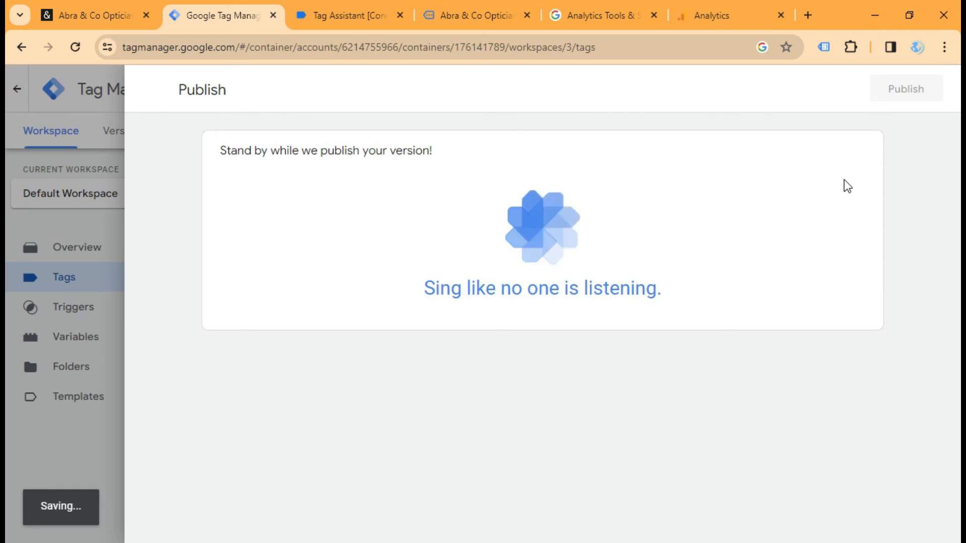
{"action": "left_click", "coordinate": [160, 94]}
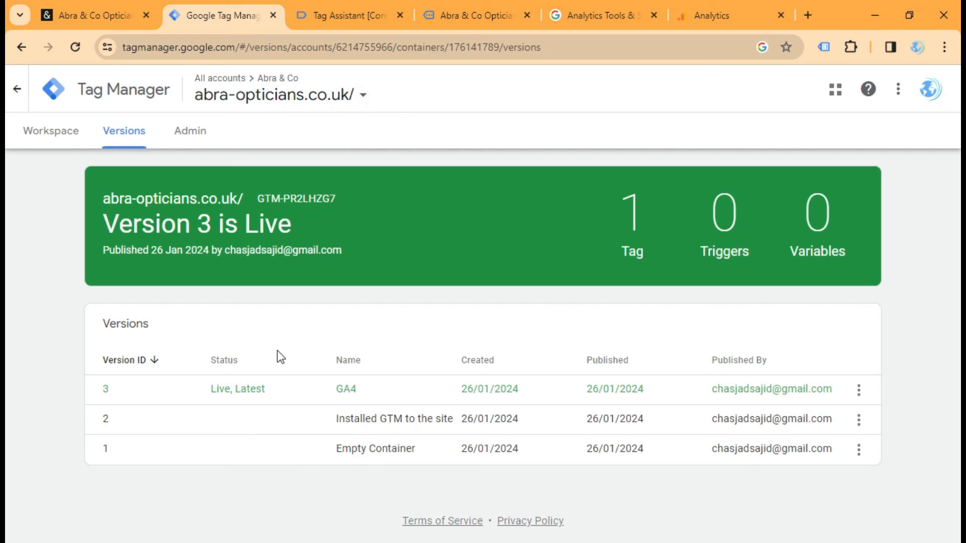
Switch to Google Analytics, close the stream details, finish the data collection setup and view the new property's home page overview
{"action": "left_click", "coordinate": [687, 15]}
{"action": "left_click", "coordinate": [137, 101]}
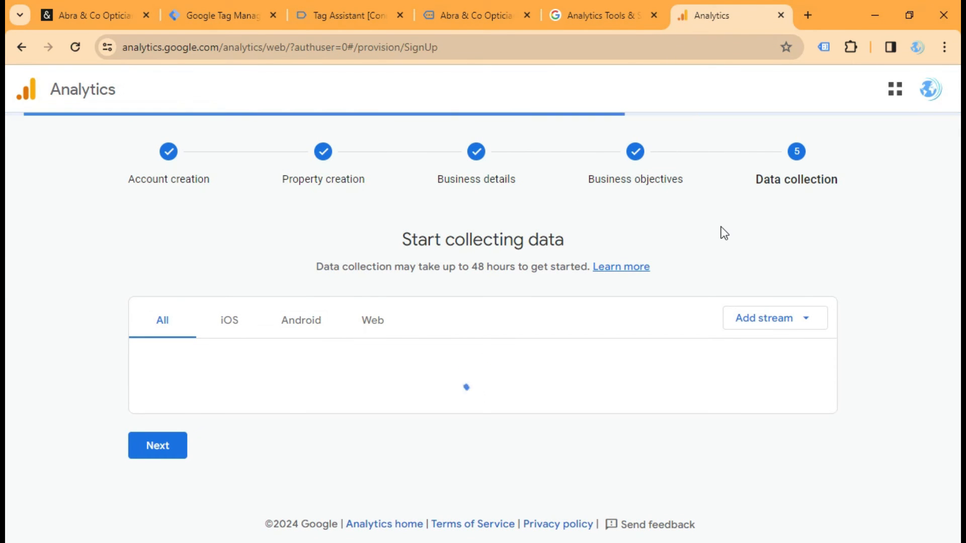
{"action": "left_click", "coordinate": [167, 410]}
{"action": "scroll", "coordinate": [469, 372], "scroll_direction": "down", "scroll_amount": 3}
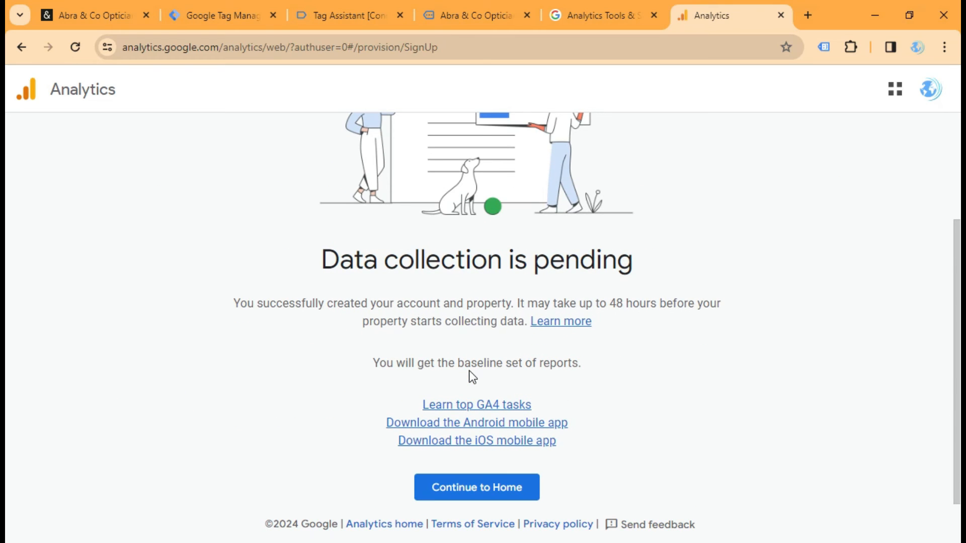
{"action": "left_click", "coordinate": [488, 494]}
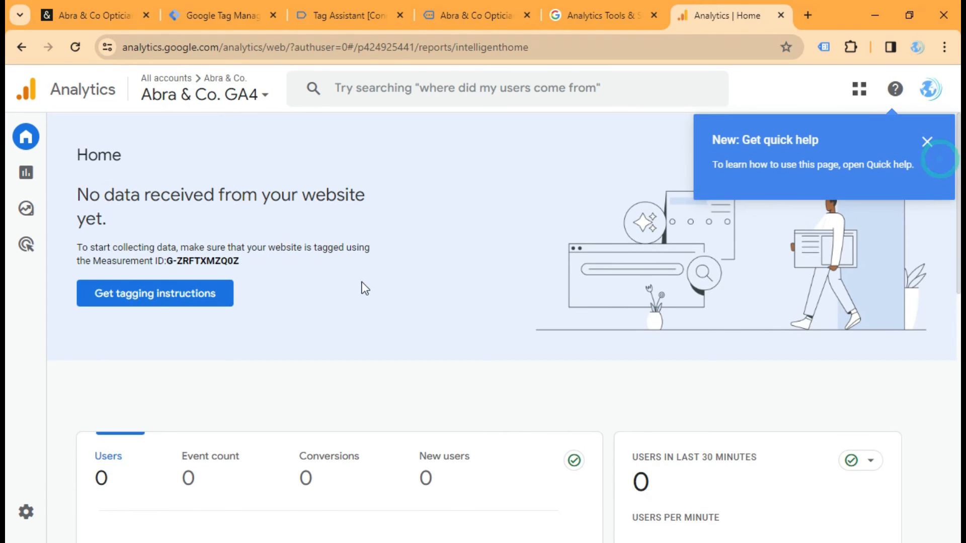
{"action": "scroll", "coordinate": [362, 287], "scroll_direction": "down", "scroll_amount": 5}
{"action": "mouse_move", "coordinate": [143, 259]}
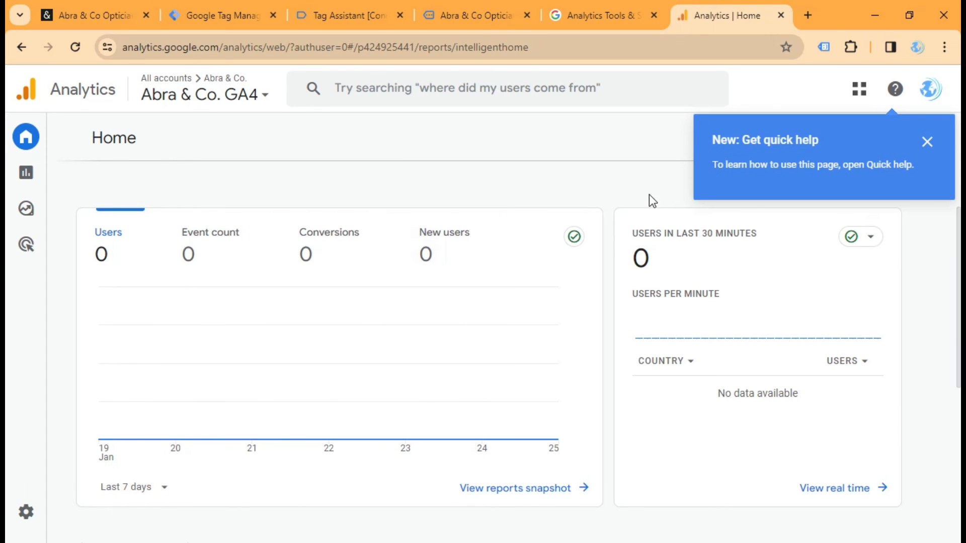
Open DebugView in the property's admin settings and pause the event stream to examine the incoming events
{"action": "left_click", "coordinate": [24, 518]}
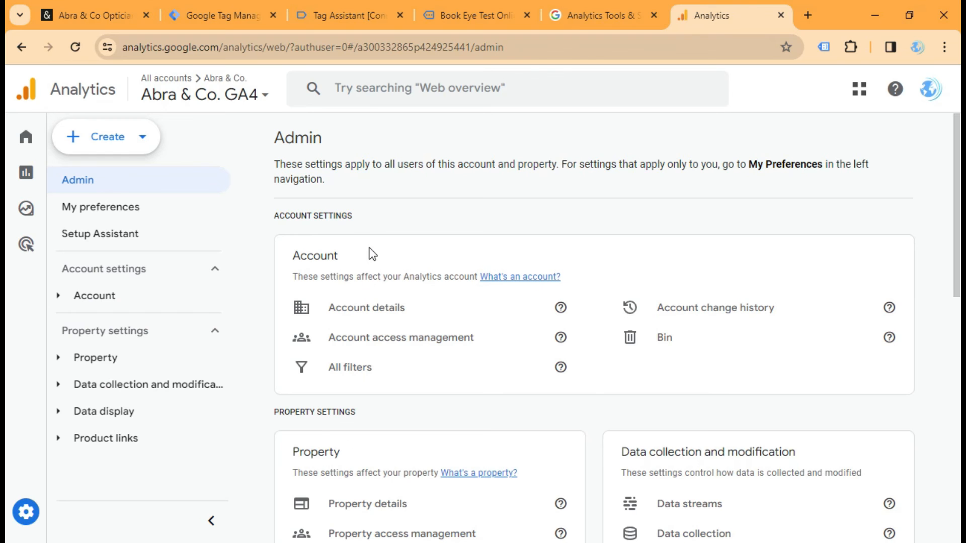
{"action": "scroll", "coordinate": [367, 257], "scroll_direction": "down", "scroll_amount": 10}
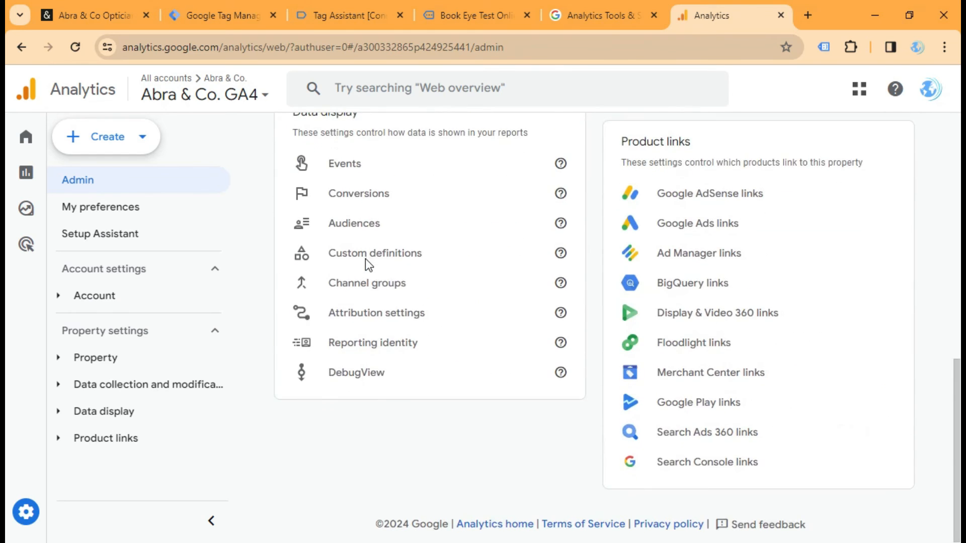
{"action": "left_click", "coordinate": [356, 374]}
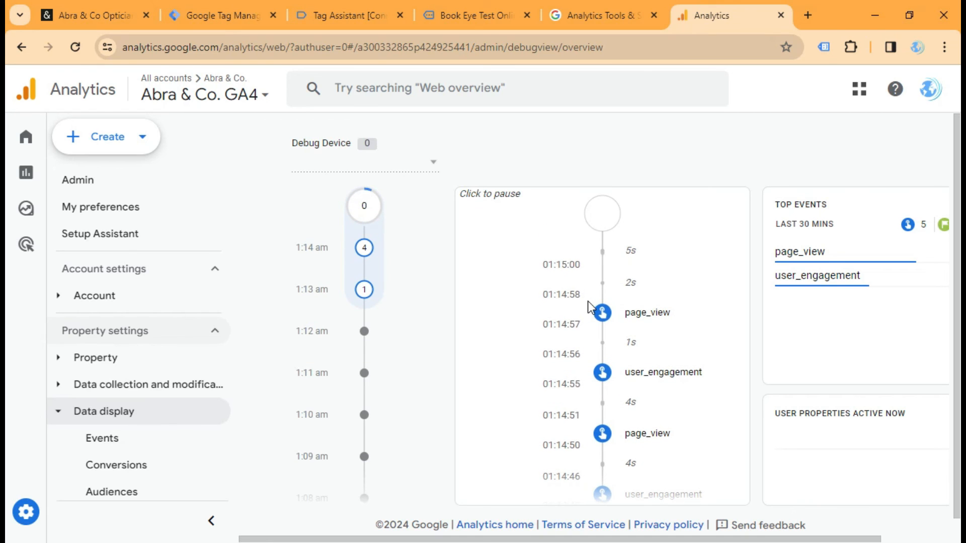
{"action": "left_click", "coordinate": [588, 301]}
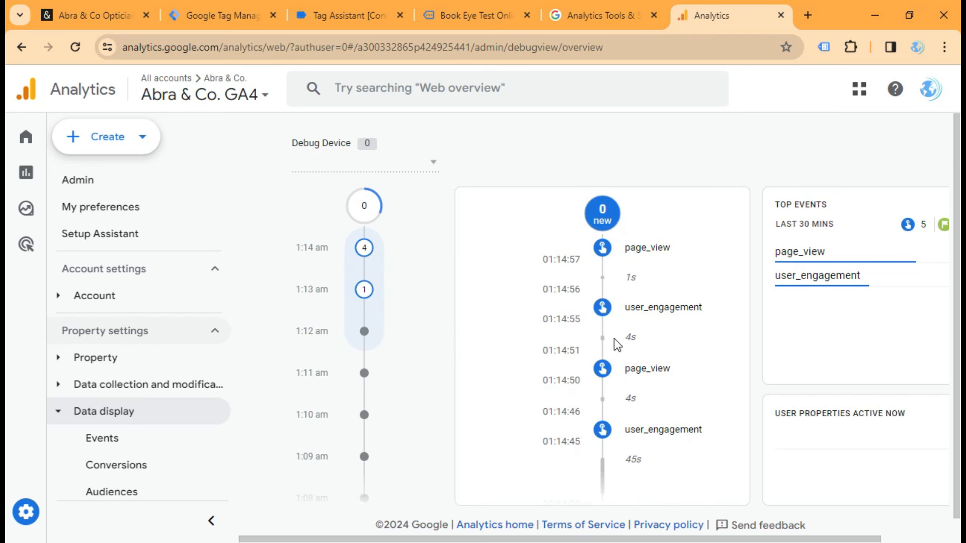